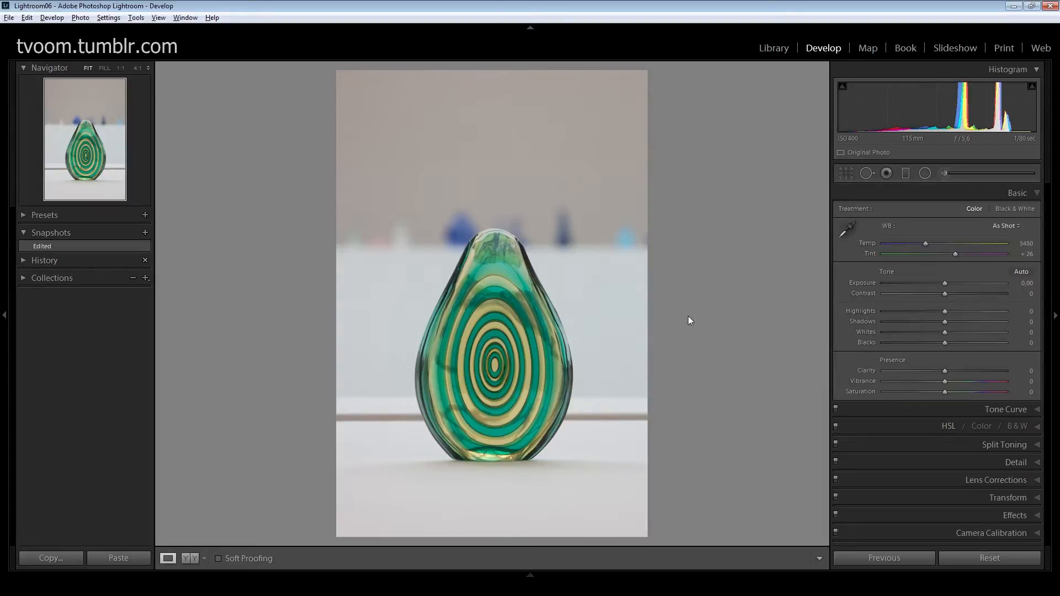
# - Compare the glass vase photo in the Black & White and Color treatments and view its HSL luminance adjustments
pyautogui.click(1005, 207)
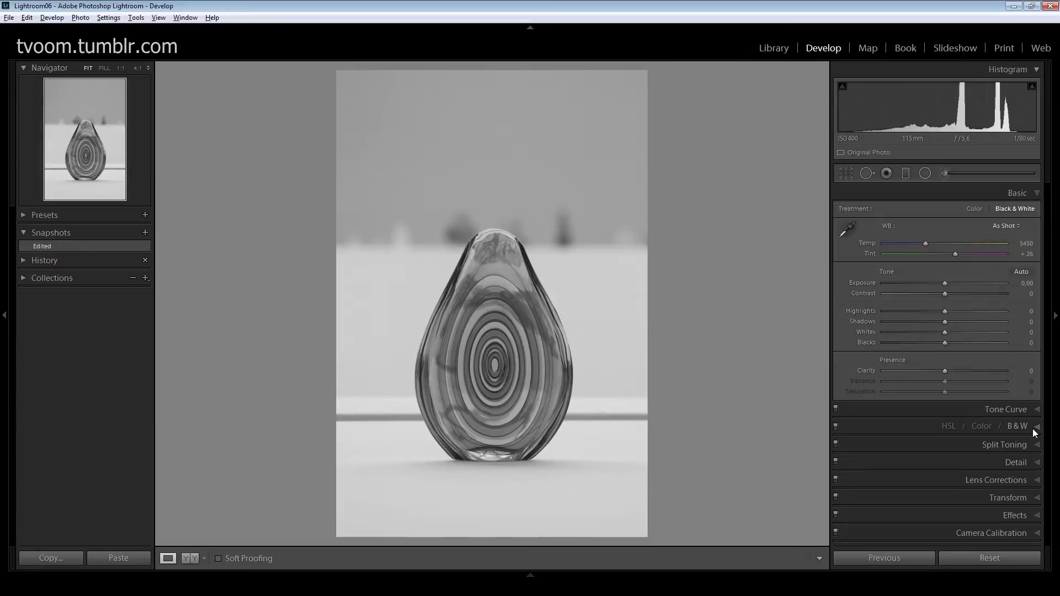
pyautogui.click(974, 209)
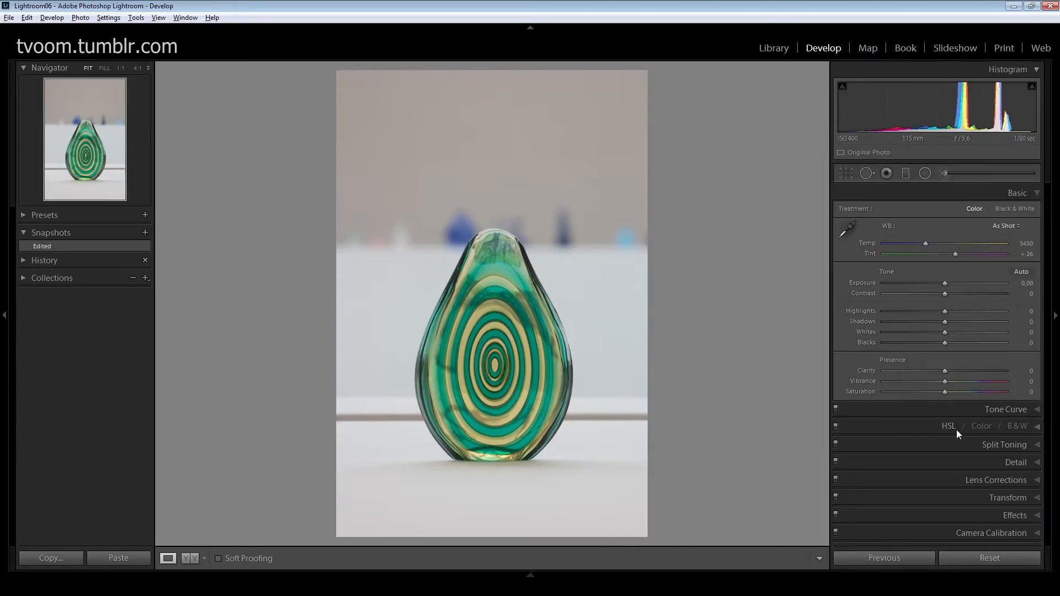
pyautogui.click(1003, 210)
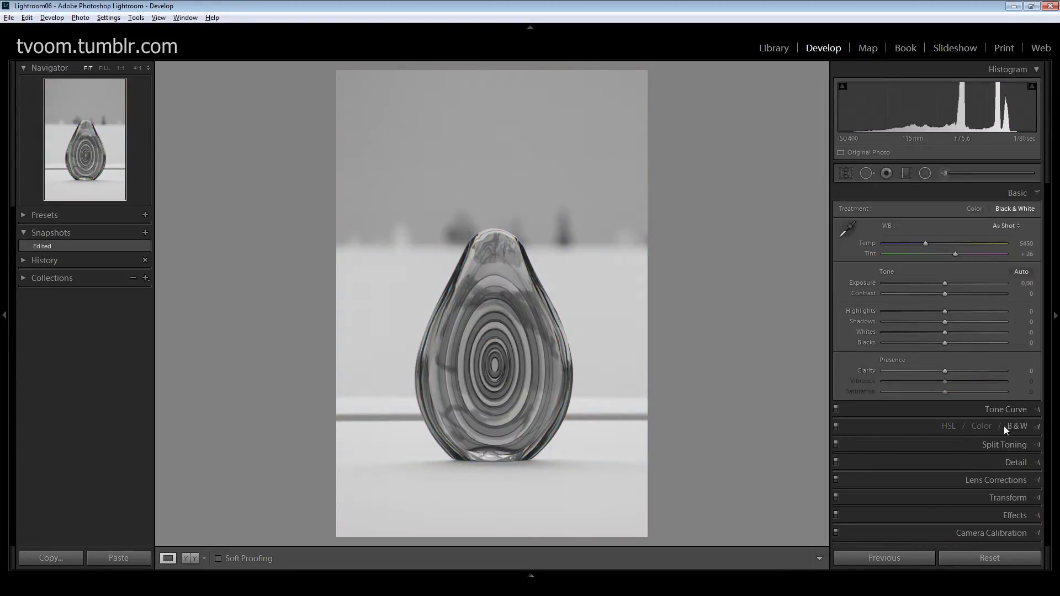
pyautogui.click(974, 208)
pyautogui.click(1037, 429)
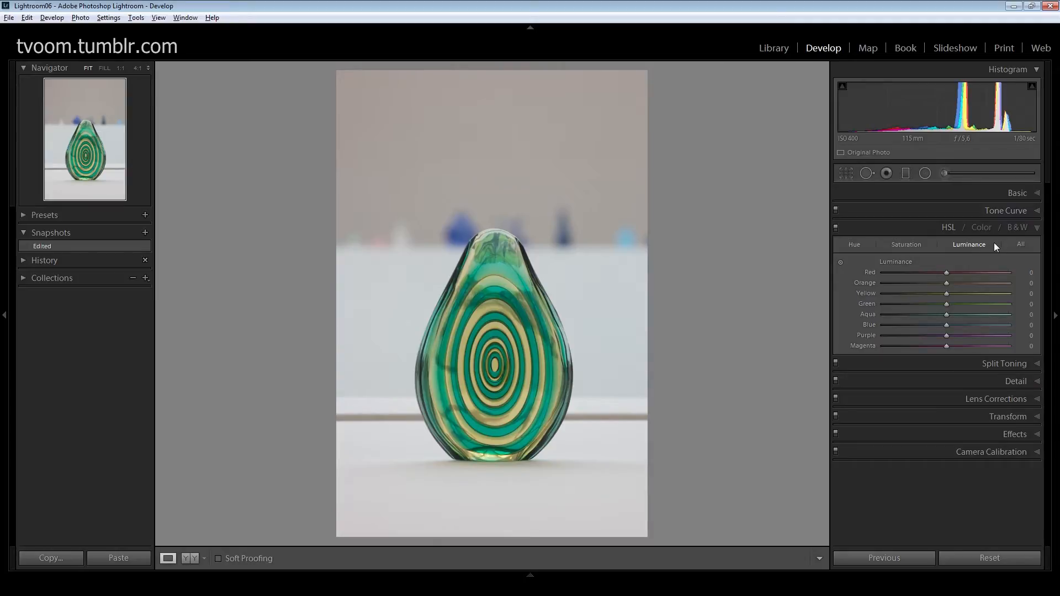
pyautogui.click(1033, 193)
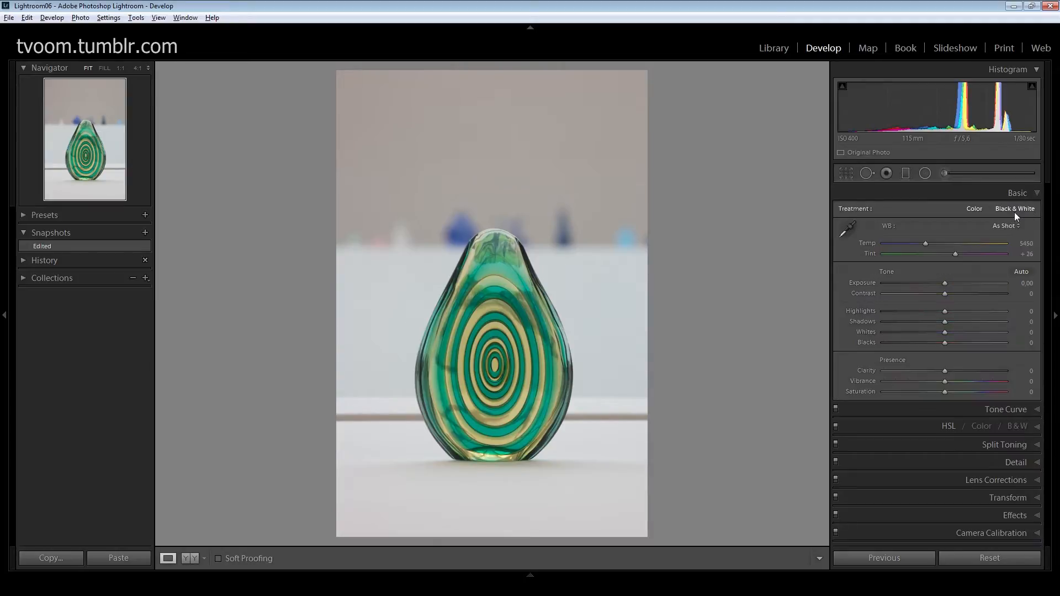
# - Convert the vase photo to Black & White and open its Black & White Mix settings
pyautogui.click(1014, 210)
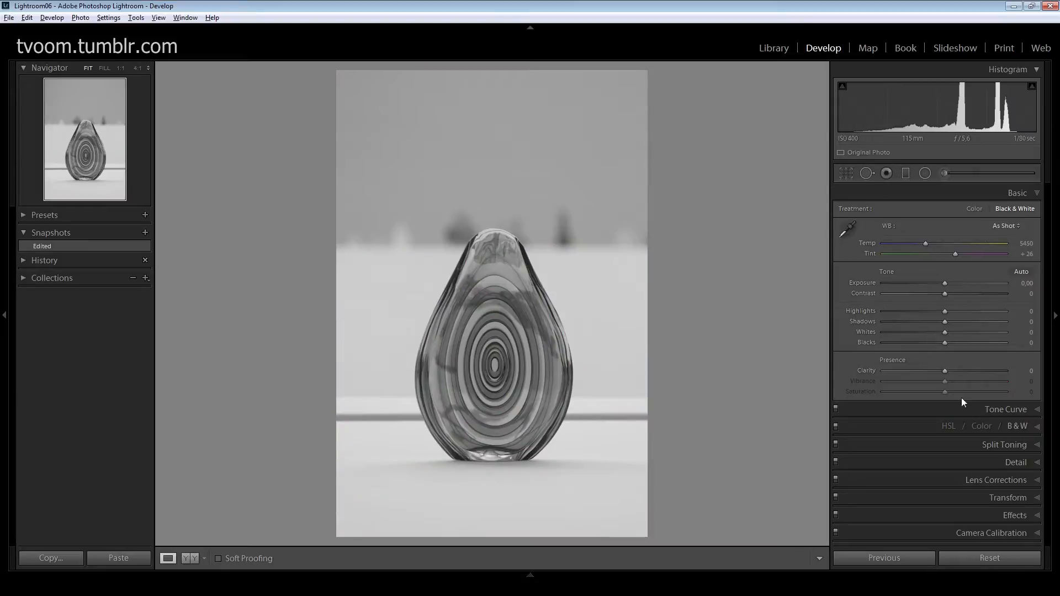
pyautogui.click(1037, 428)
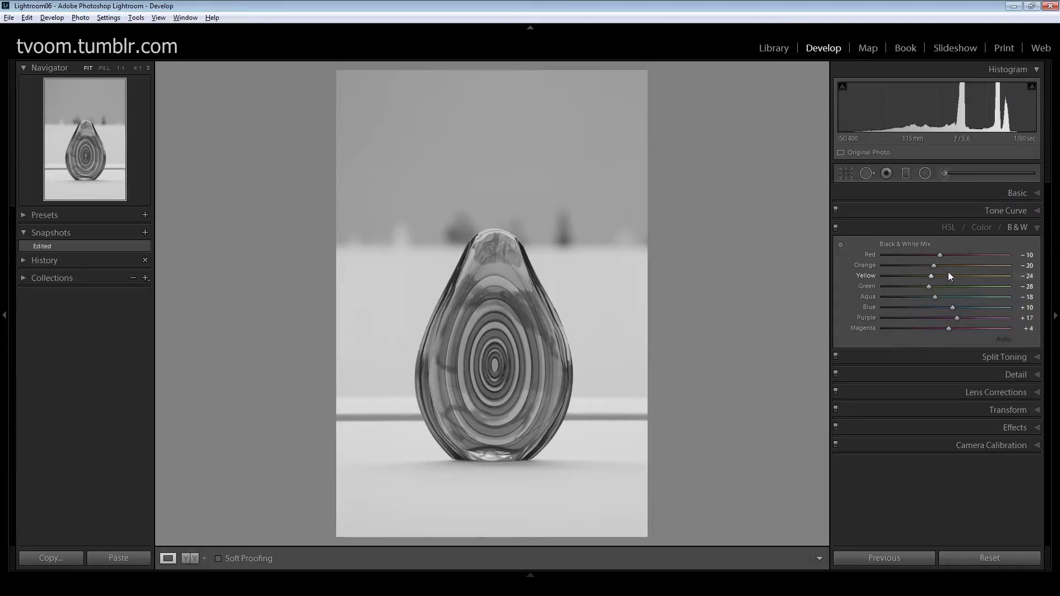
# - Reset all color values of the Black & White Mix to 0, trying the Auto mix in between
pyautogui.doubleClick(941, 254)
pyautogui.doubleClick(935, 266)
pyautogui.doubleClick(933, 276)
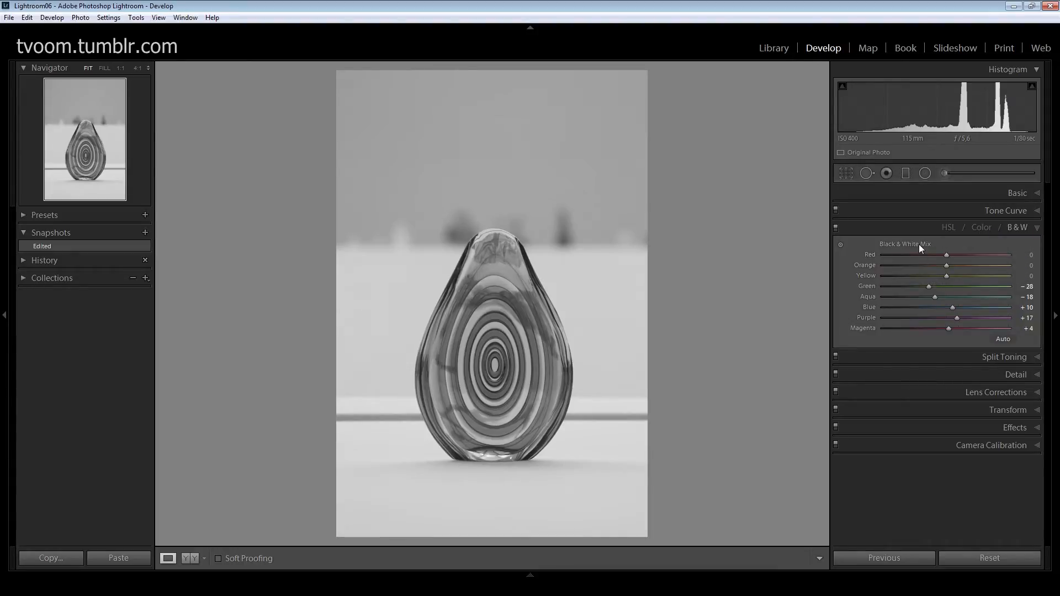
pyautogui.press('alt')
pyautogui.press('alt')
pyautogui.keyDown('alt'); pyautogui.click(920, 245); pyautogui.keyUp('alt')
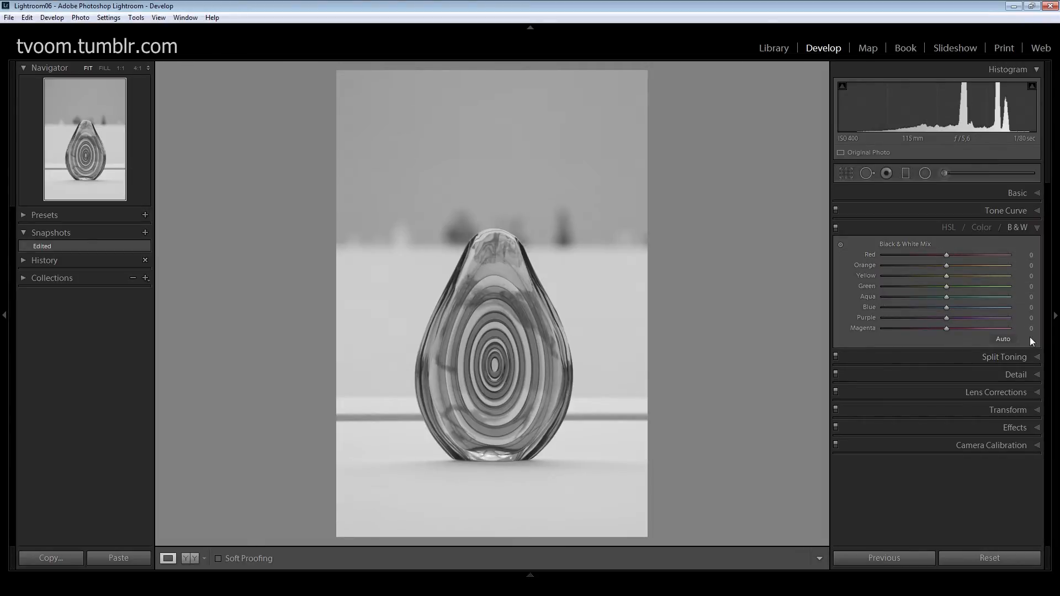
pyautogui.click(1004, 339)
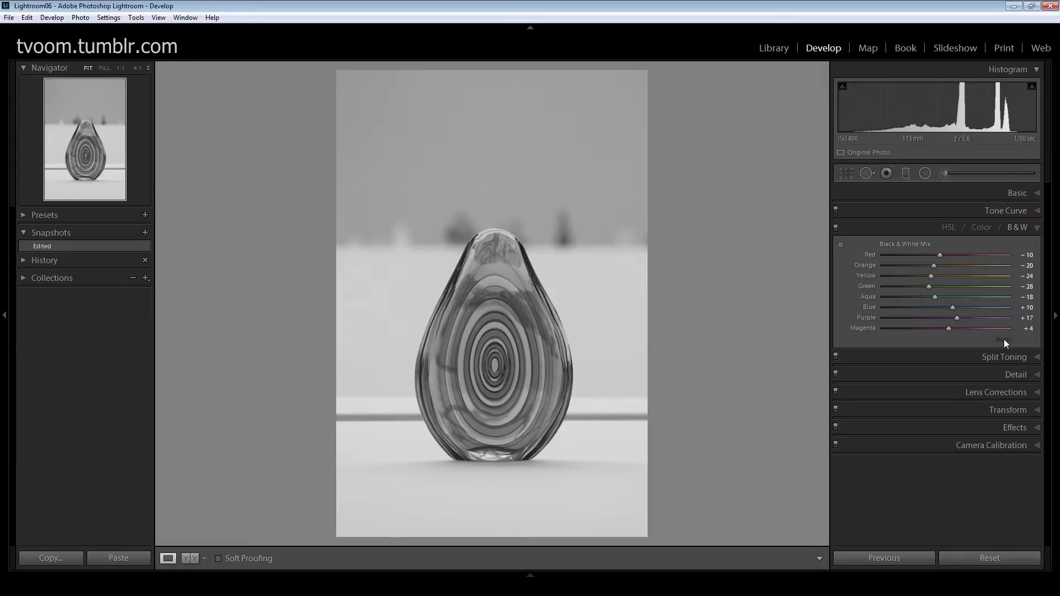
pyautogui.keyDown('alt'); pyautogui.click(912, 244); pyautogui.keyUp('alt')
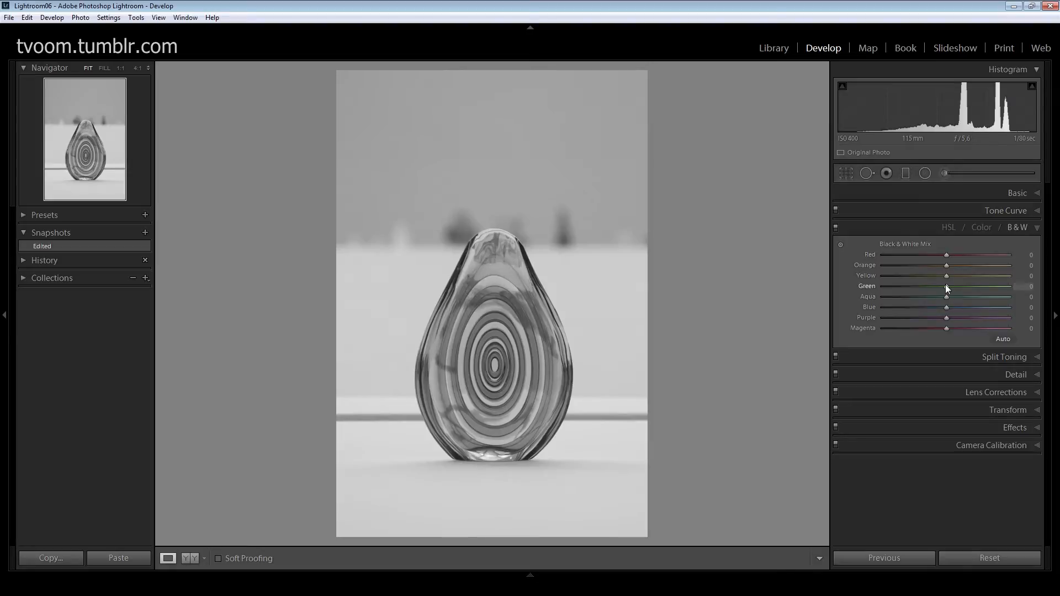
# - Try Green at +100, set Green and Orange to -100 in the Black & White Mix, and check the upper background at 1:1
pyautogui.moveTo(945, 284); pyautogui.dragTo(1006, 282)
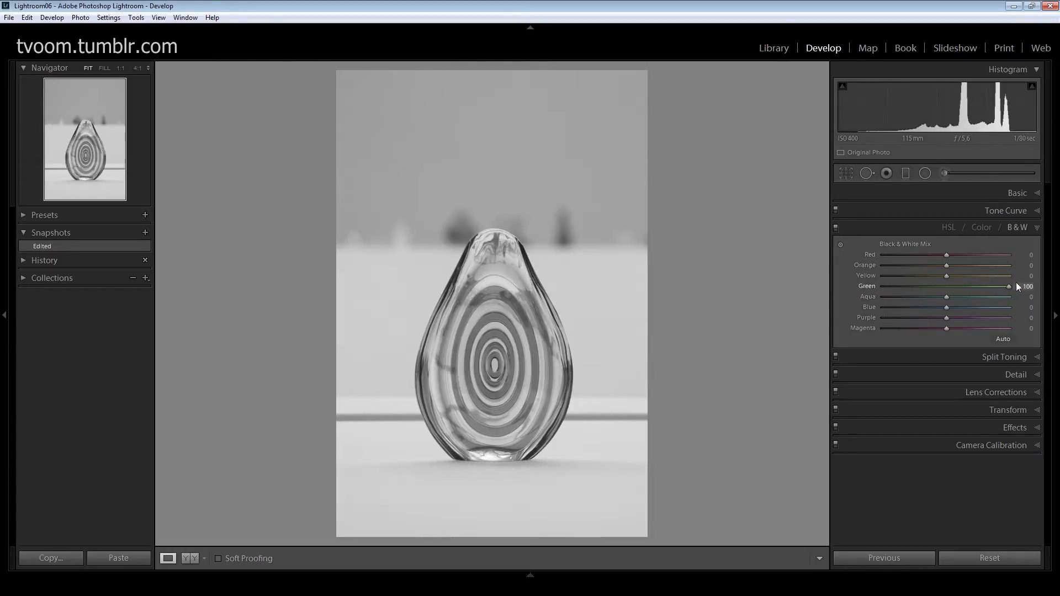
pyautogui.moveTo(1014, 284); pyautogui.dragTo(883, 289)
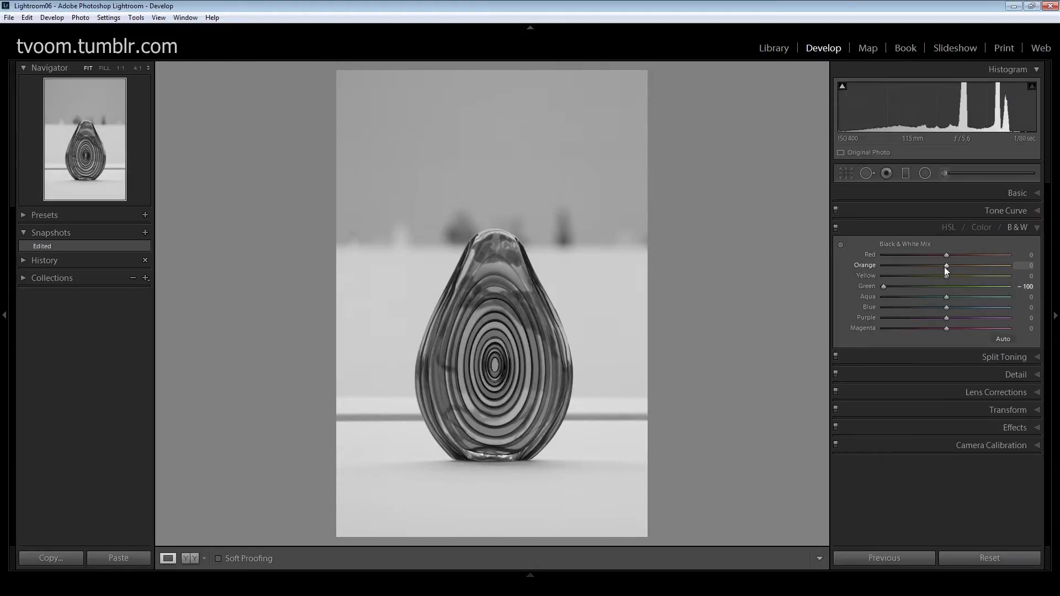
pyautogui.moveTo(945, 267); pyautogui.dragTo(874, 266)
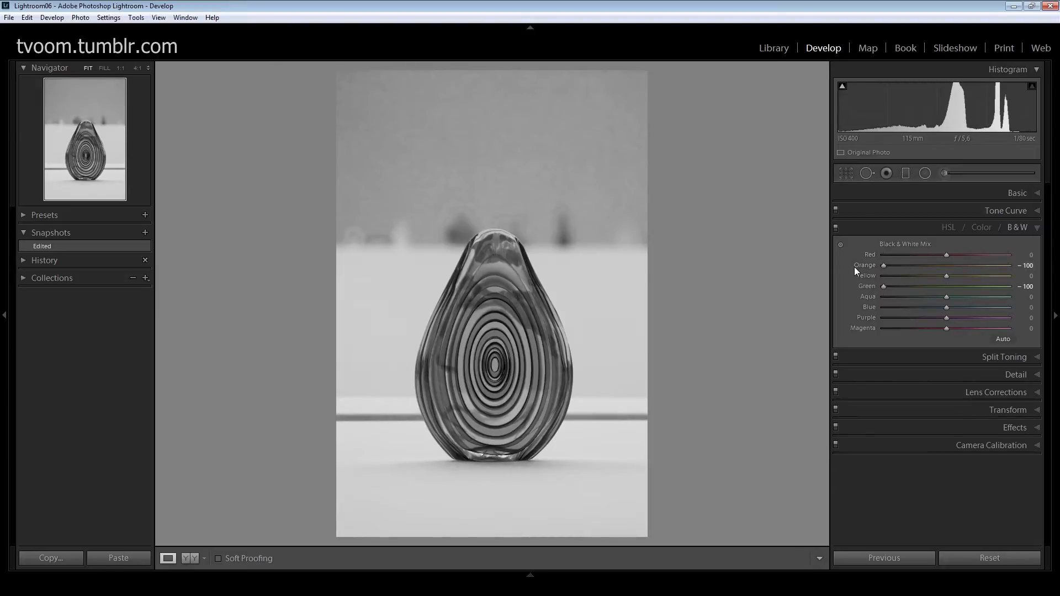
pyautogui.click(386, 122)
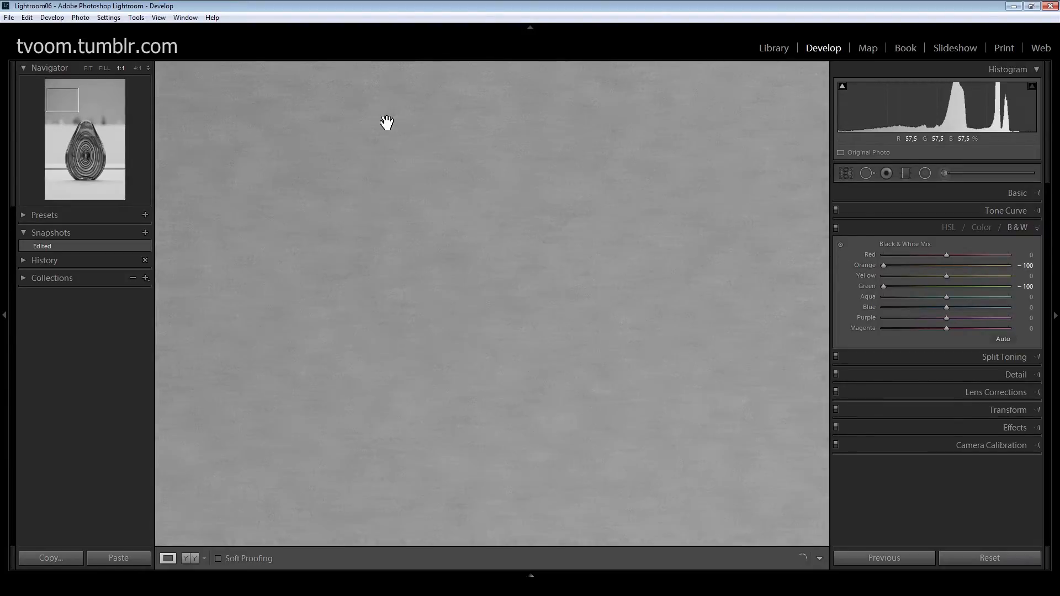
pyautogui.click(386, 123)
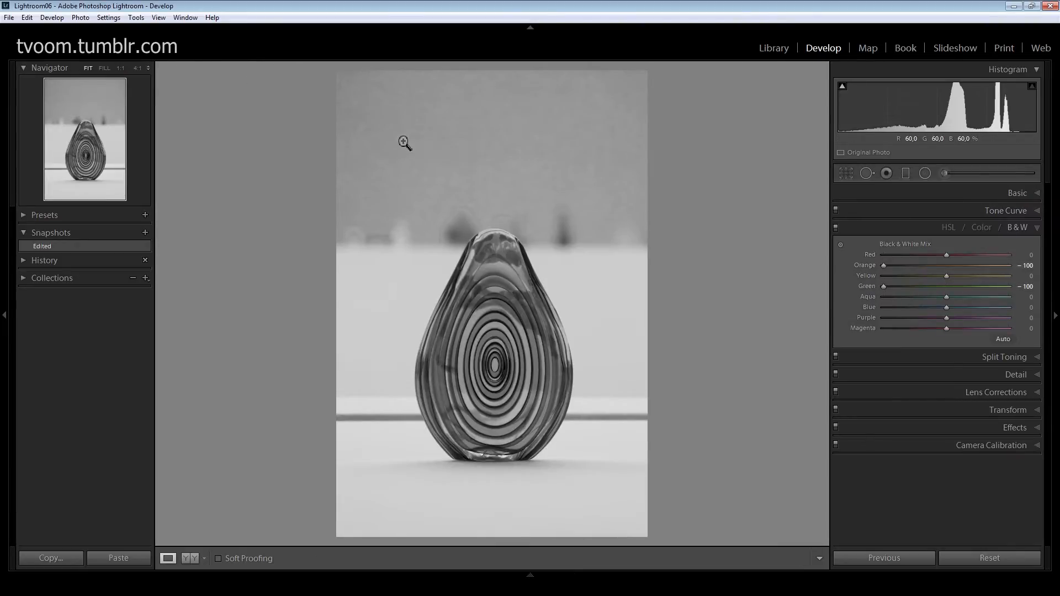
pyautogui.click(374, 129)
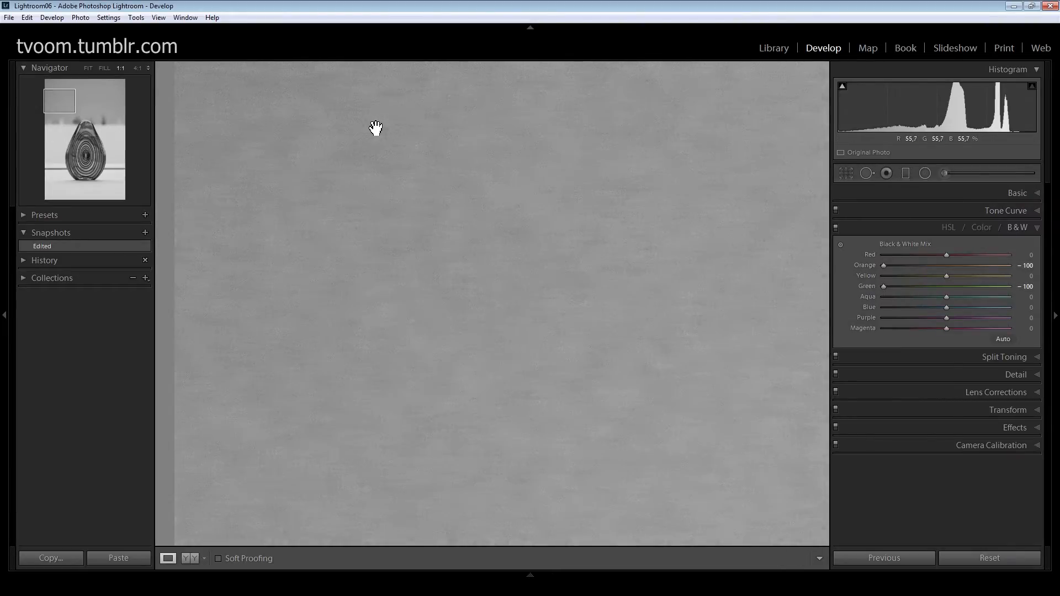
pyautogui.click(375, 128)
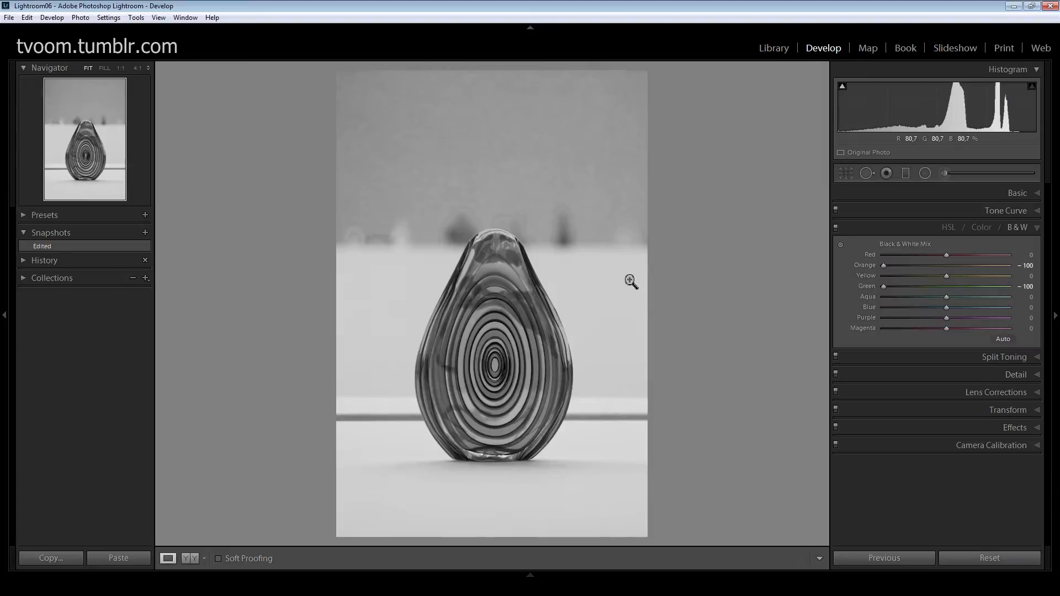
# - Try Color noise reduction at 79 with Smoothness 100, inspect the vase's top edge, and settle on Color 25 with Smoothness 83
pyautogui.click(1036, 375)
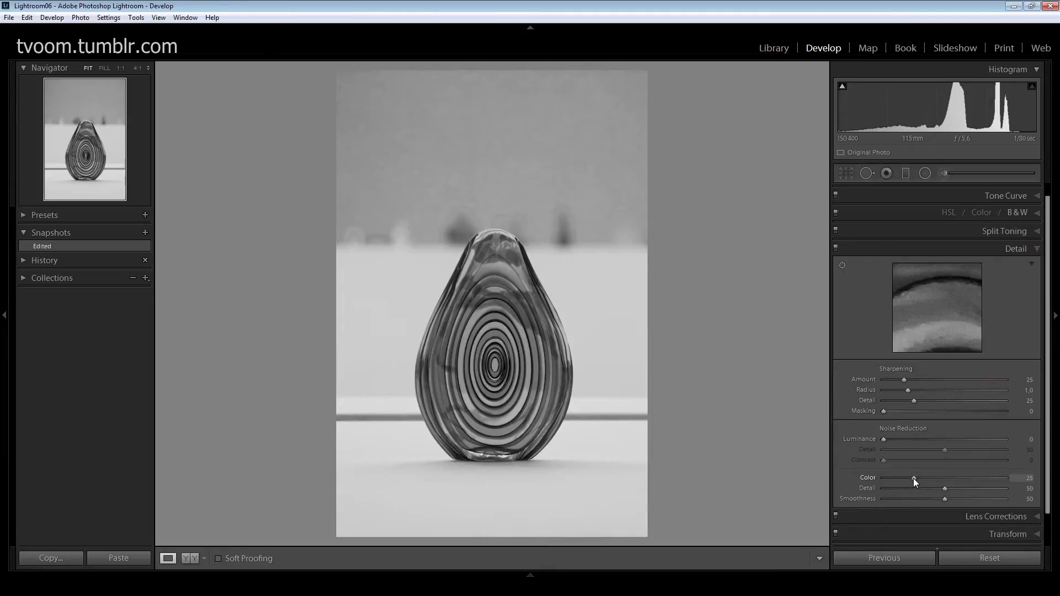
pyautogui.moveTo(913, 478); pyautogui.dragTo(979, 479)
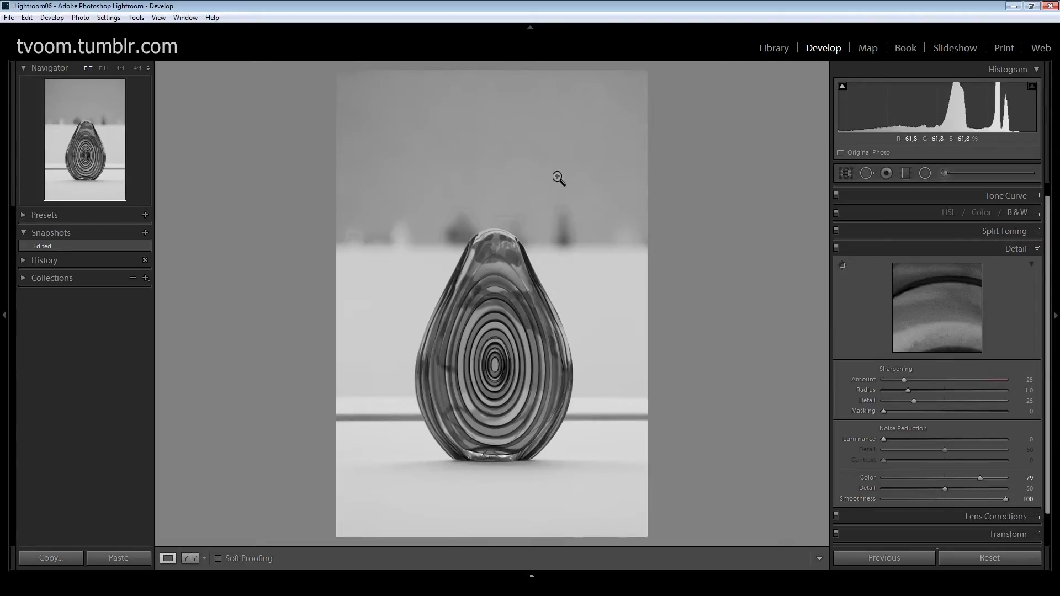
pyautogui.click(451, 243)
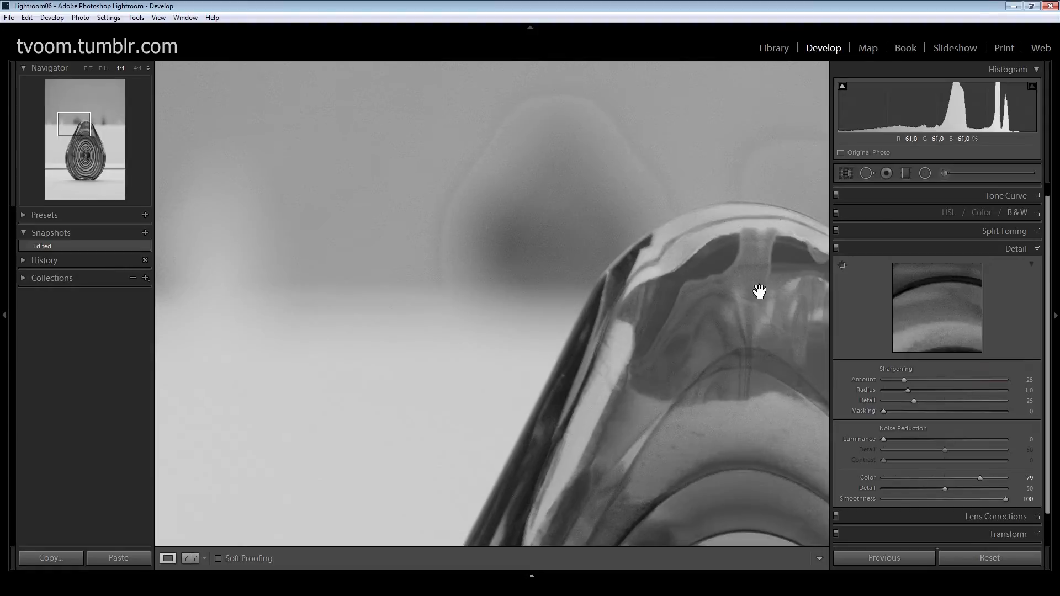
pyautogui.click(567, 159)
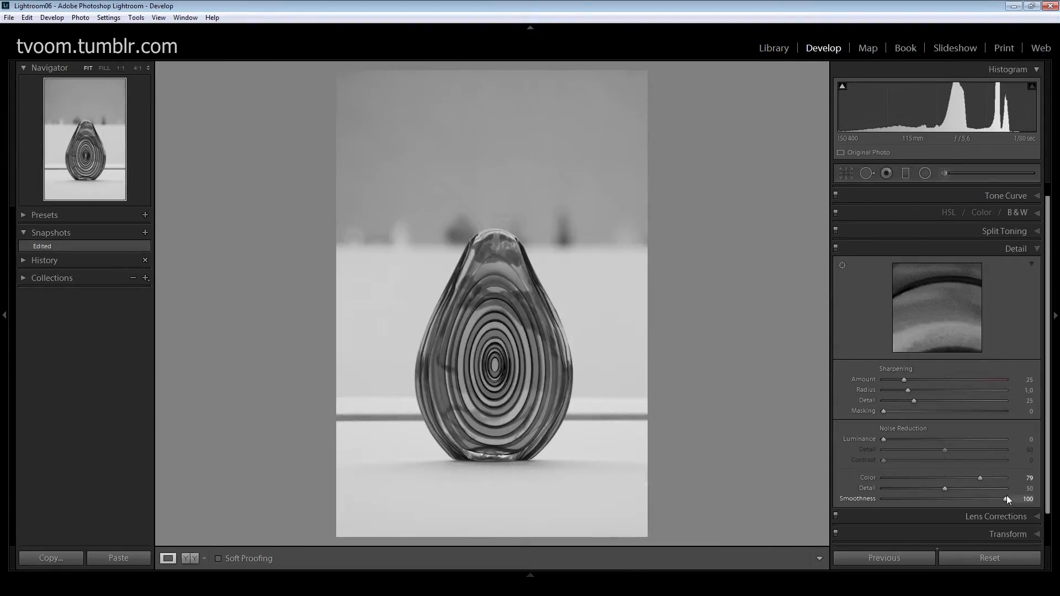
pyautogui.moveTo(975, 496); pyautogui.dragTo(1005, 496)
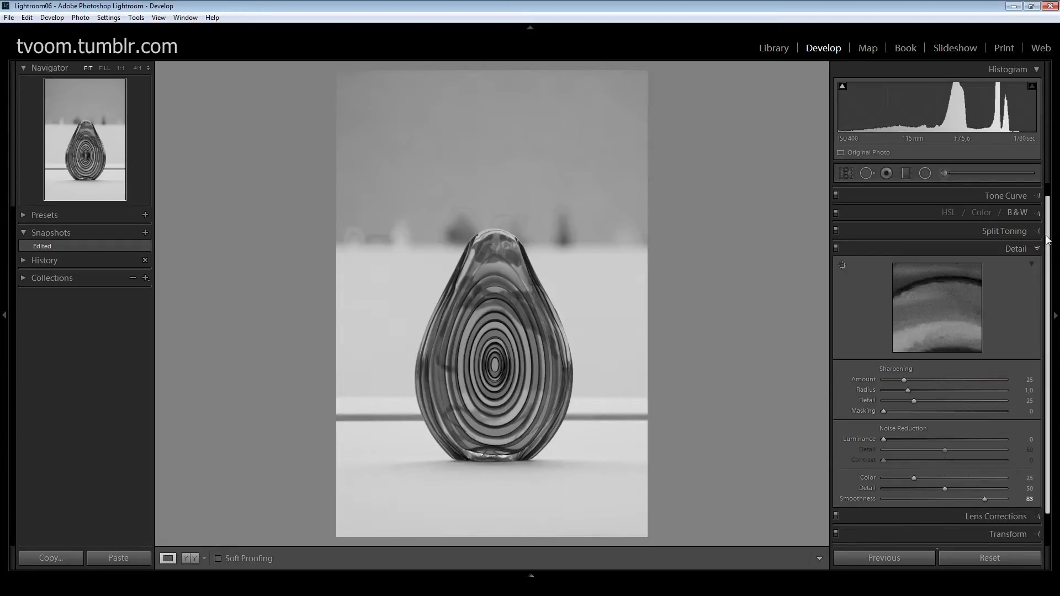
# - Set the Black & White Mix to Orange +76, Blue -80, Purple -43 and Magenta -11
pyautogui.click(1030, 213)
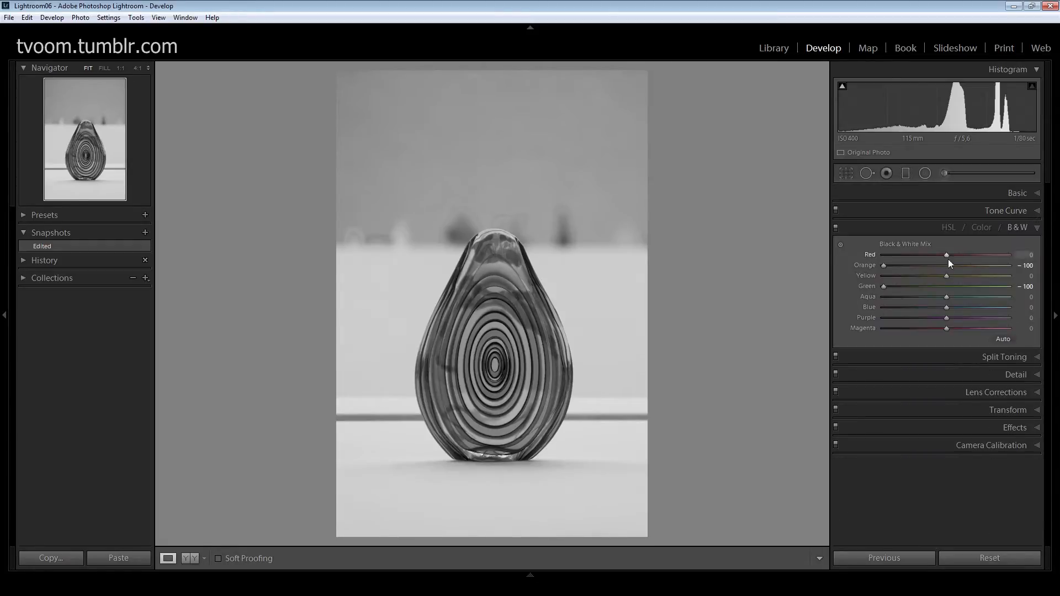
pyautogui.moveTo(946, 307); pyautogui.dragTo(939, 330)
pyautogui.moveTo(883, 266); pyautogui.dragTo(994, 271)
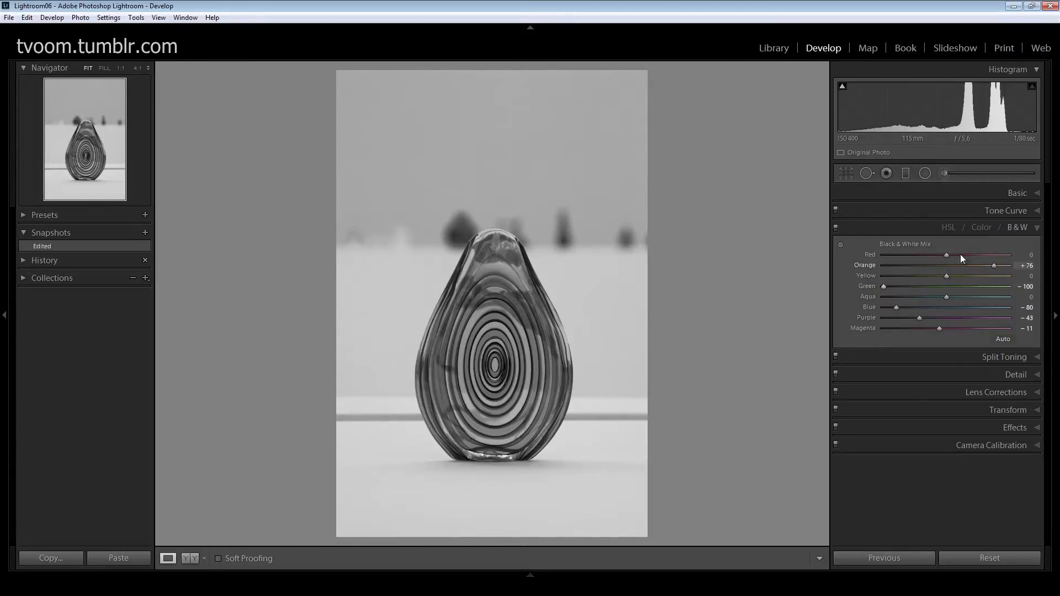
# - Raise the vase photo's Contrast to +48 and Clarity to +48
pyautogui.click(1015, 193)
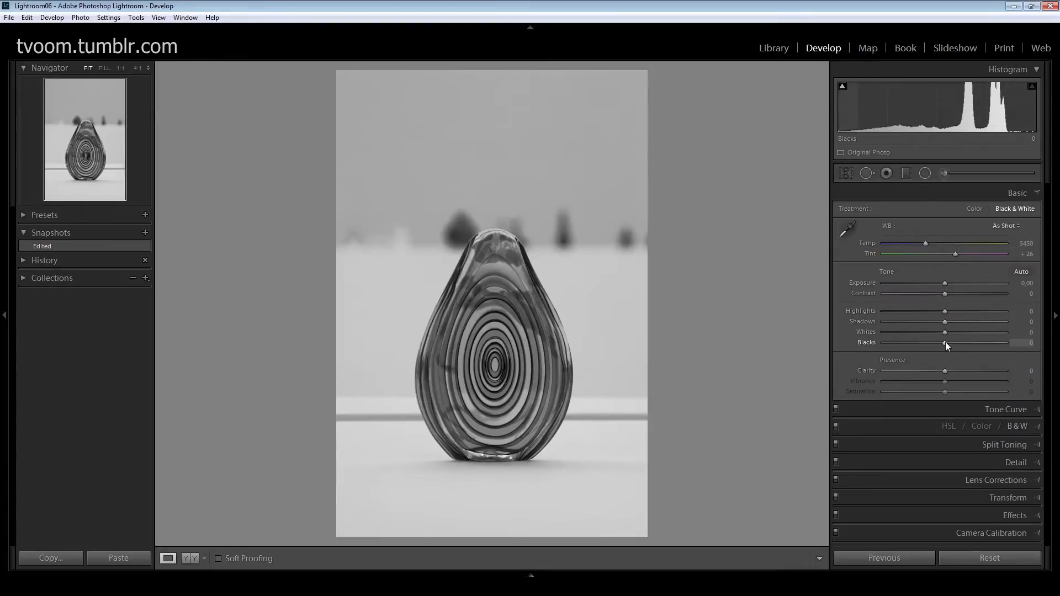
pyautogui.moveTo(946, 294); pyautogui.dragTo(972, 295)
pyautogui.moveTo(944, 371); pyautogui.dragTo(976, 373)
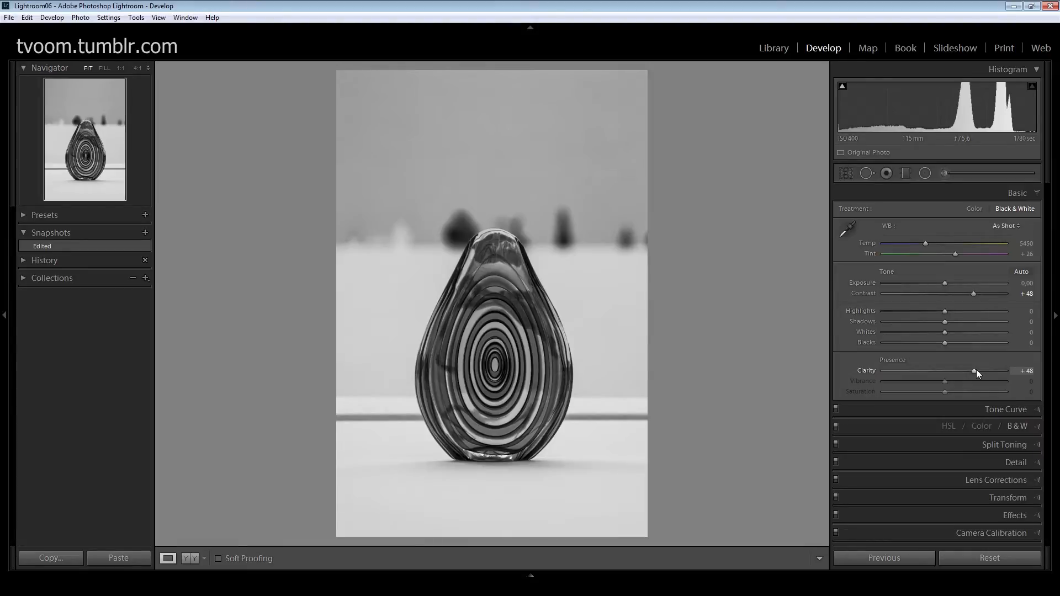
# - Open the harvested field photo with birds for developing and save a snapshot of its current state
pyautogui.click(773, 48)
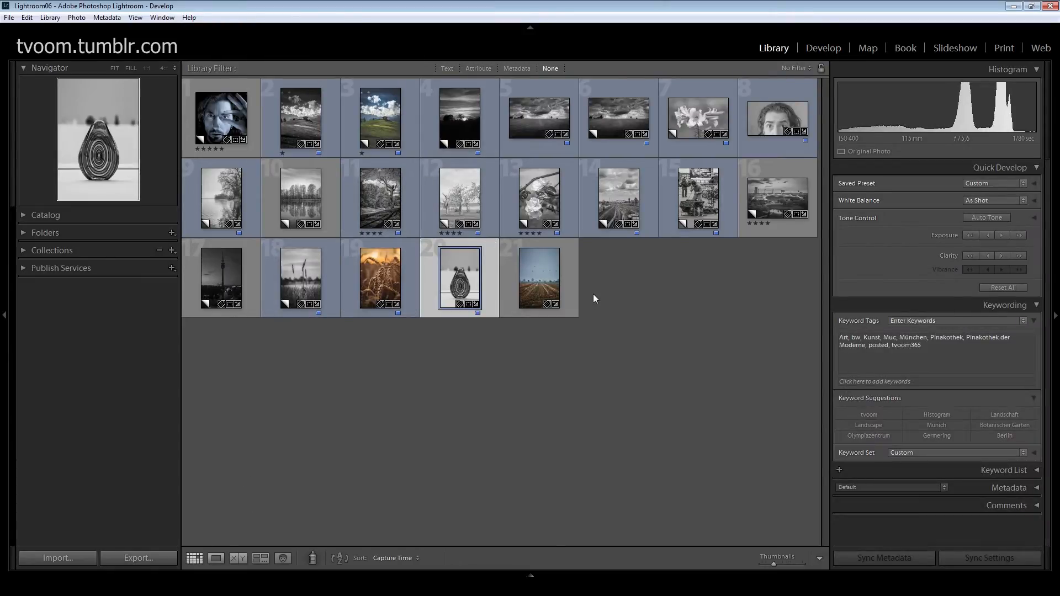
pyautogui.doubleClick(572, 274)
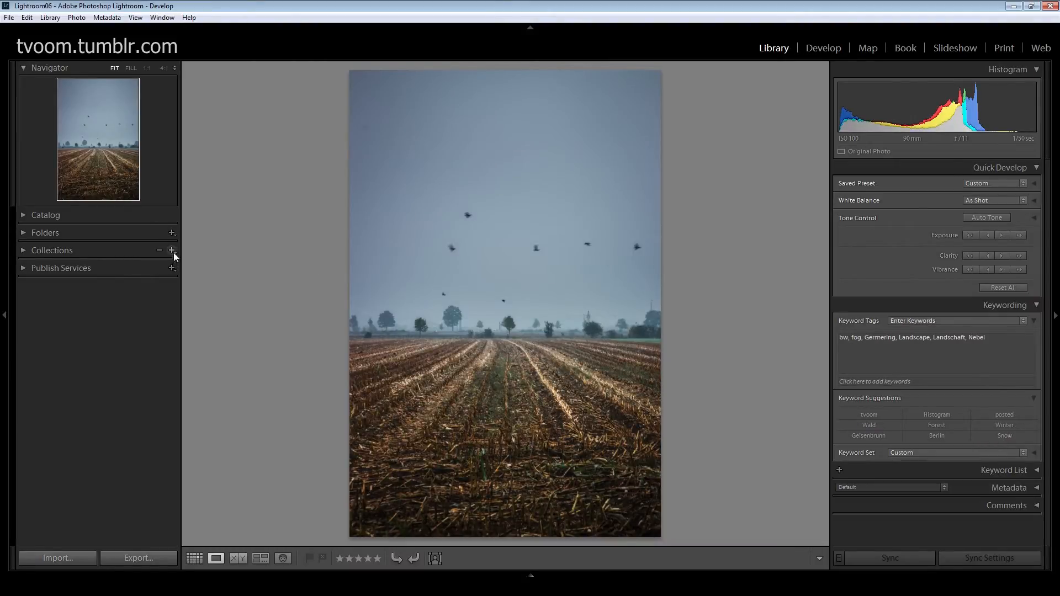
pyautogui.click(821, 48)
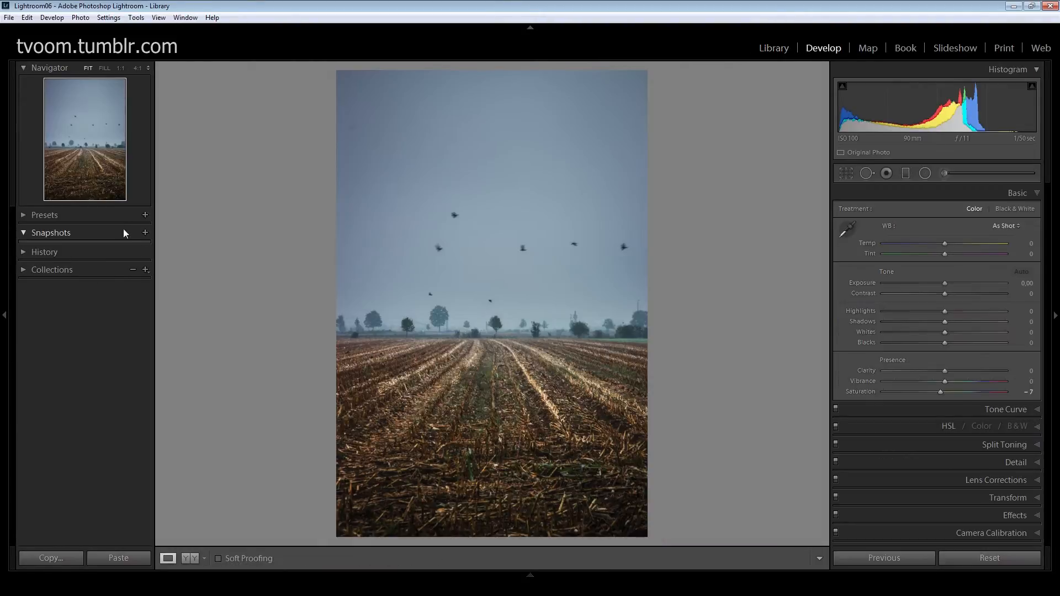
pyautogui.click(144, 232)
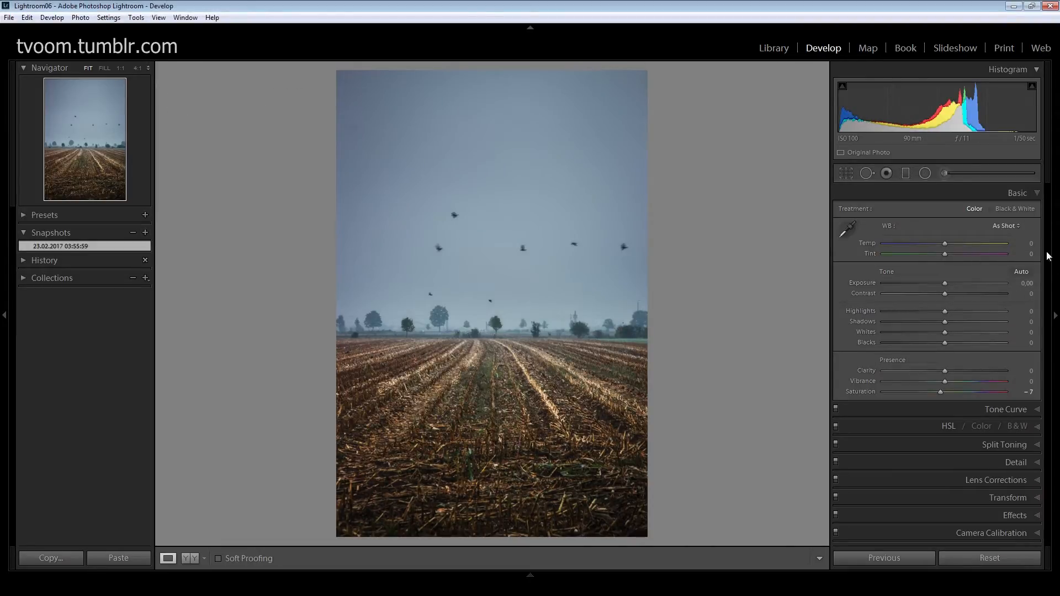
# - Convert the field photo to Black & White and set Green to -73 in the Black & White Mix
pyautogui.click(1023, 209)
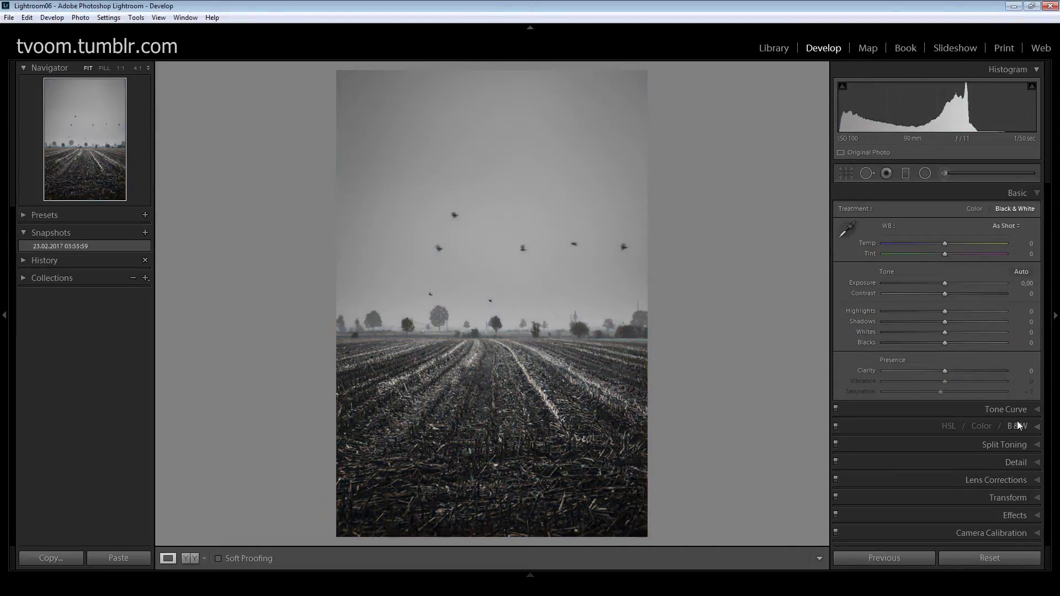
pyautogui.click(1039, 428)
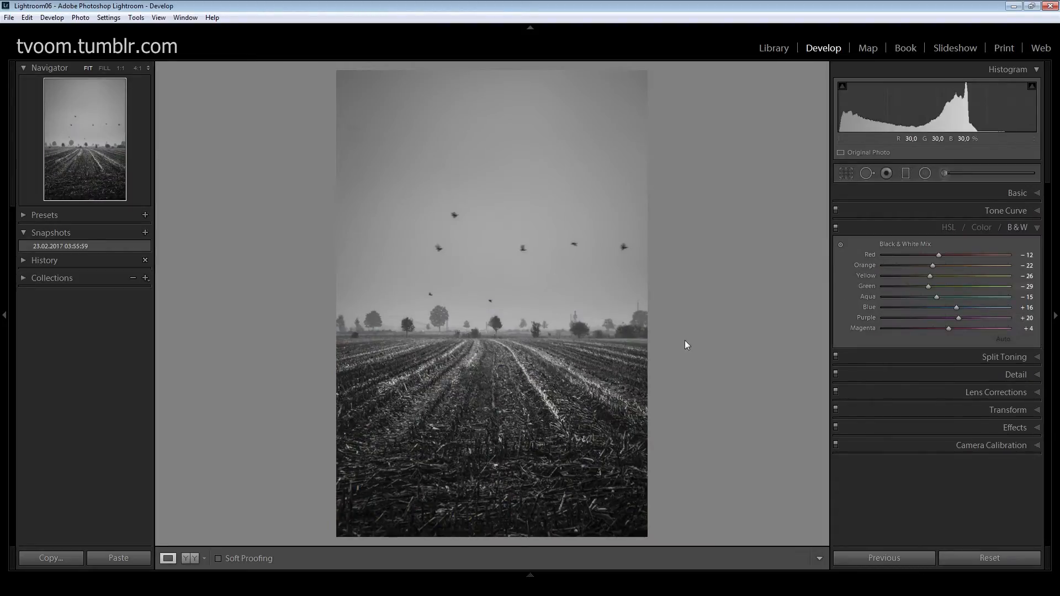
pyautogui.moveTo(928, 287); pyautogui.dragTo(888, 287)
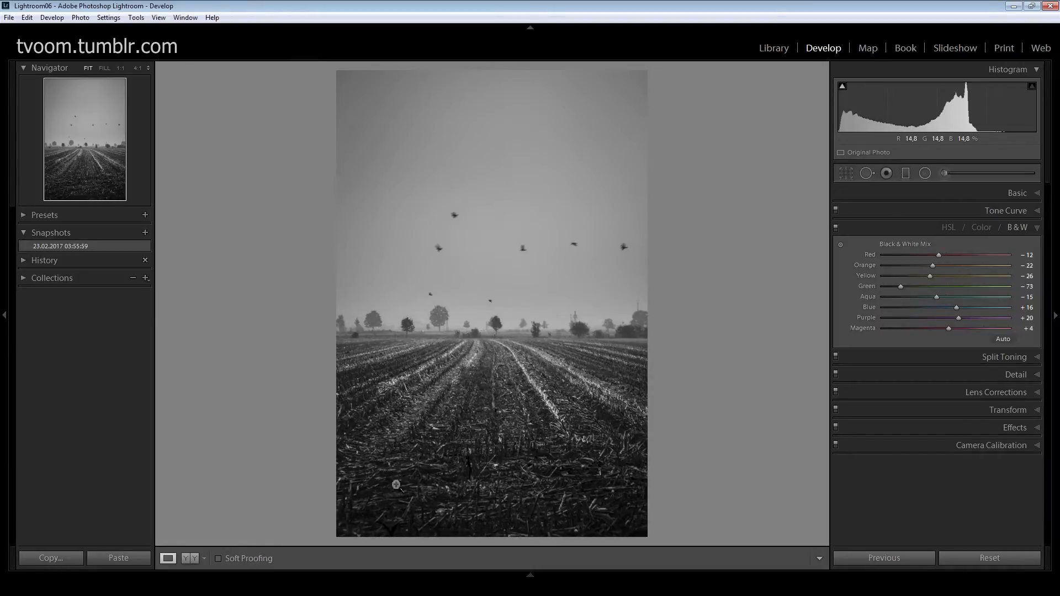
# - Brighten the field photo's straw with the mix's targeted adjustment, bringing Yellow to +20, Orange to -21 and Green to -72
pyautogui.click(840, 246)
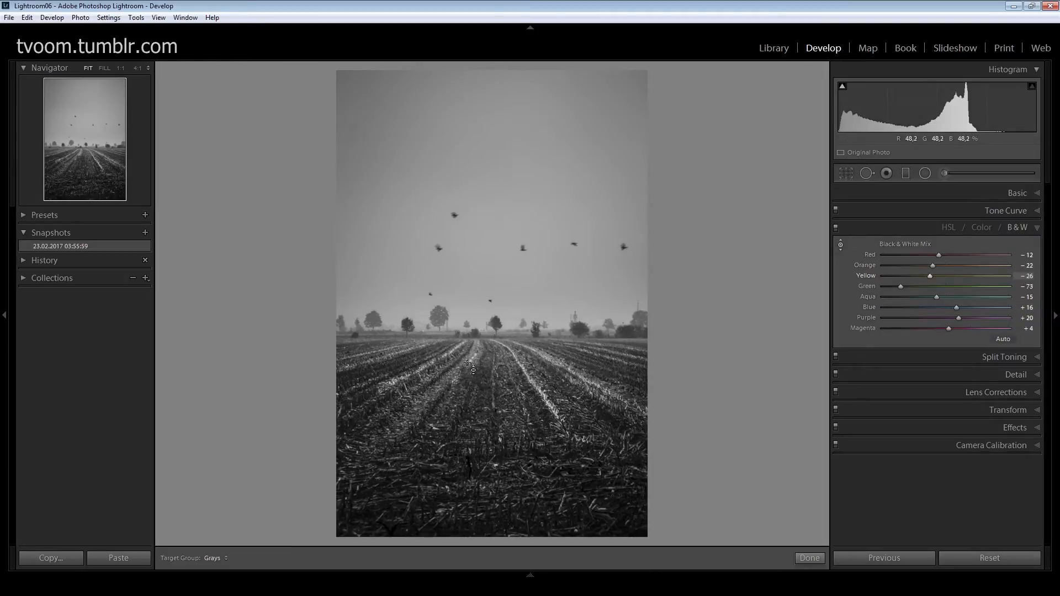
pyautogui.moveTo(538, 382)
pyautogui.mouseDown()
pyautogui.moveTo(538, 318)
pyautogui.moveTo(538, 415)
pyautogui.moveTo(539, 366)
pyautogui.mouseUp()
pyautogui.moveTo(595, 488)
pyautogui.mouseDown()
pyautogui.moveTo(595, 512)
pyautogui.moveTo(596, 468)
pyautogui.mouseUp()
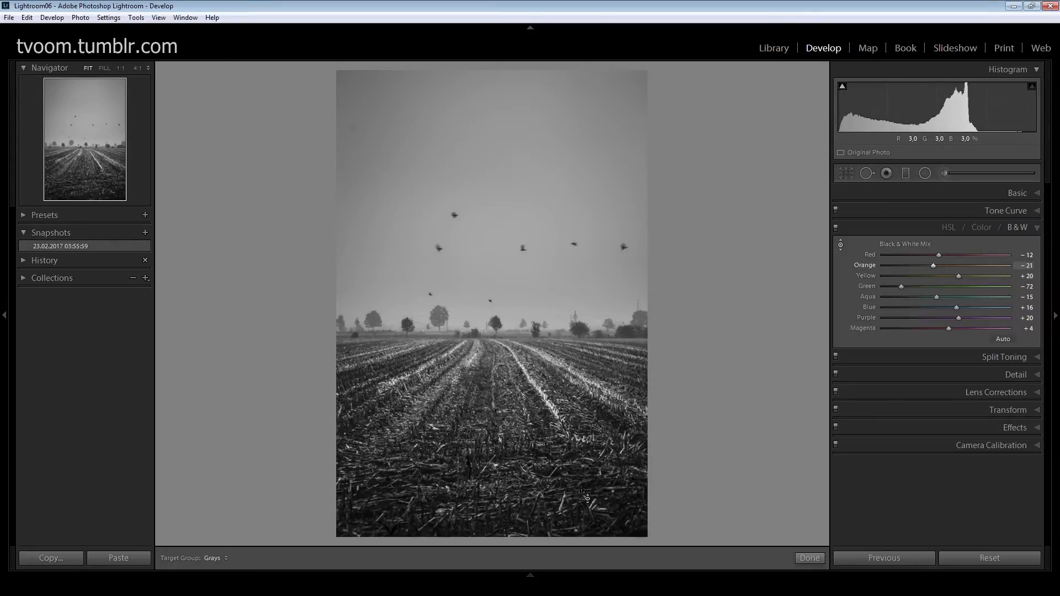
pyautogui.click(810, 557)
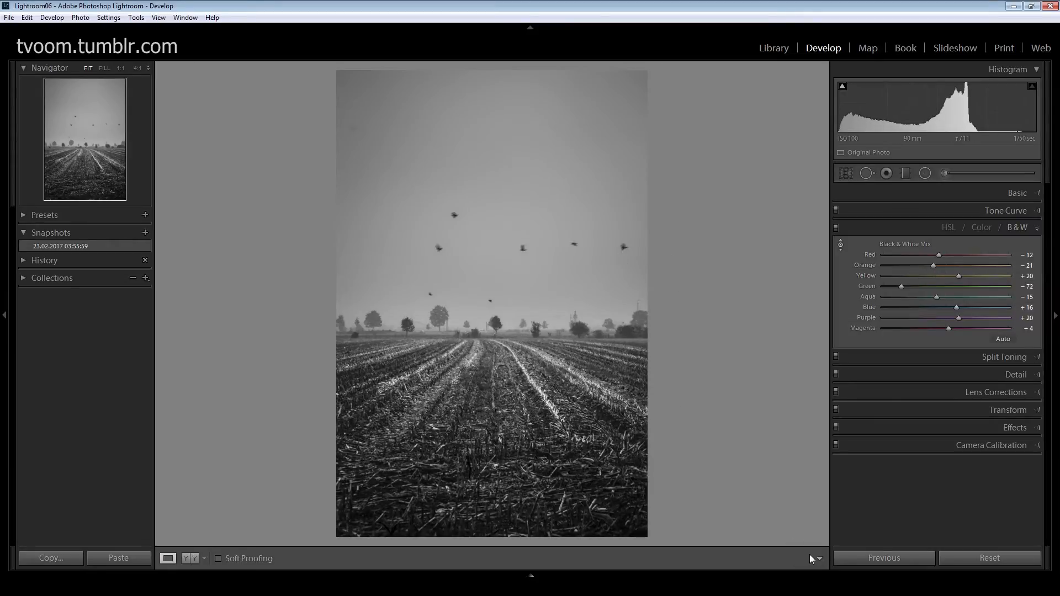
# - Open the orange wheat ear photo for developing and save a snapshot of its current state
pyautogui.click(776, 48)
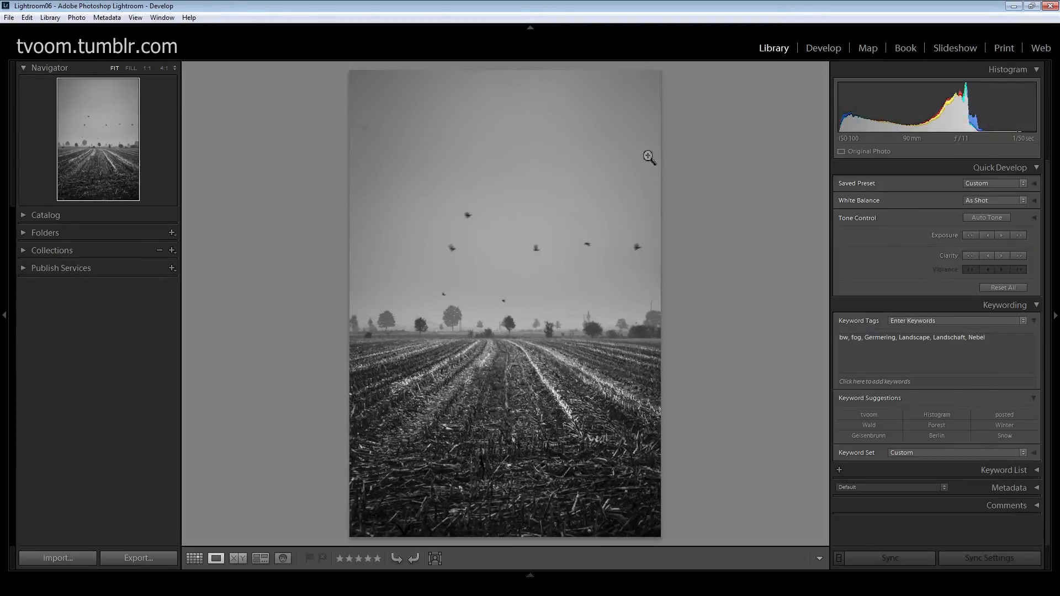
pyautogui.click(194, 558)
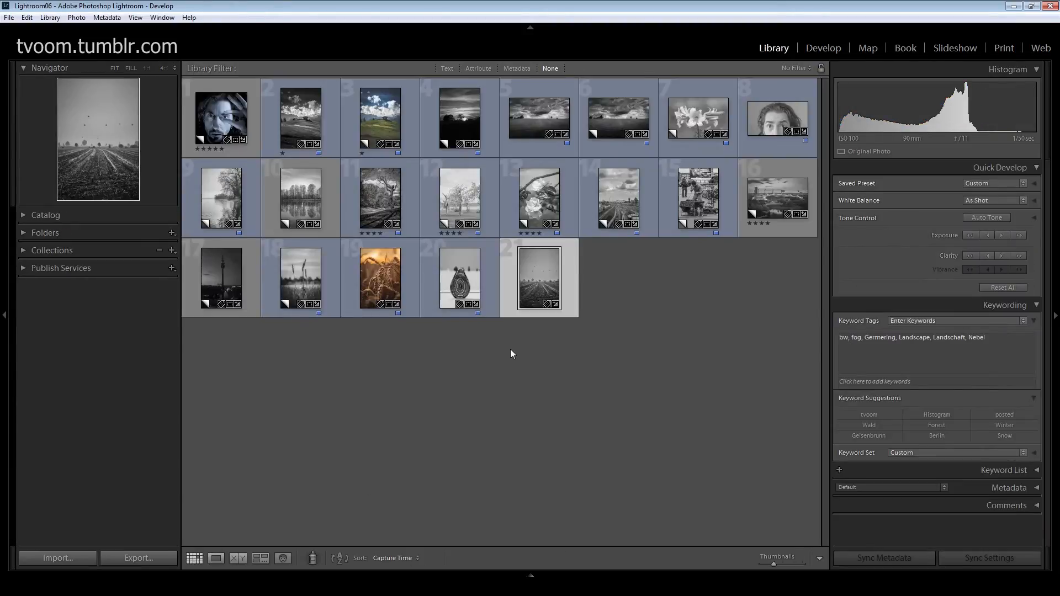
pyautogui.doubleClick(412, 257)
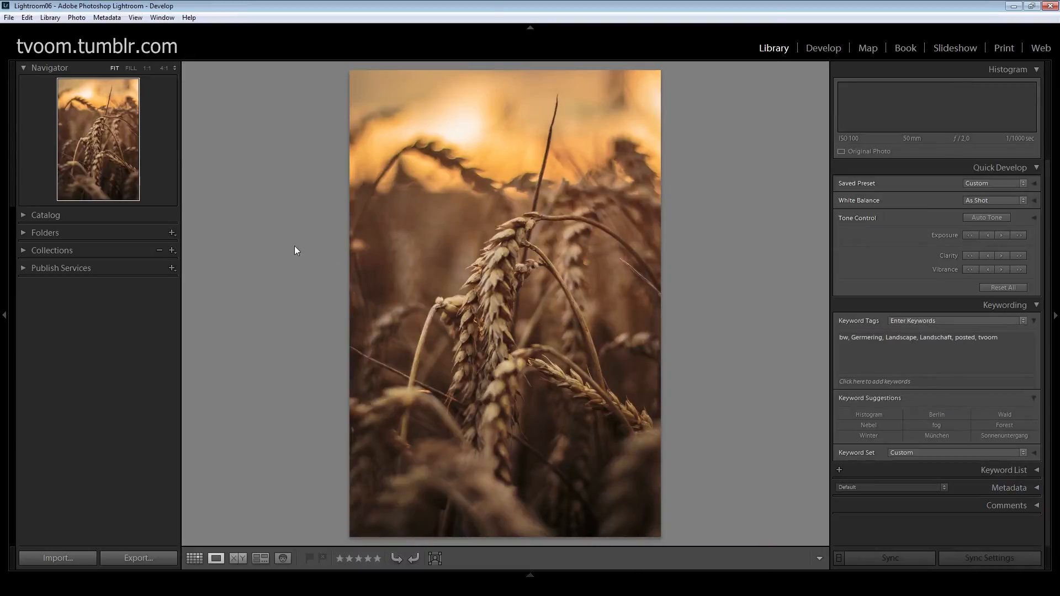
pyautogui.click(826, 50)
pyautogui.click(145, 232)
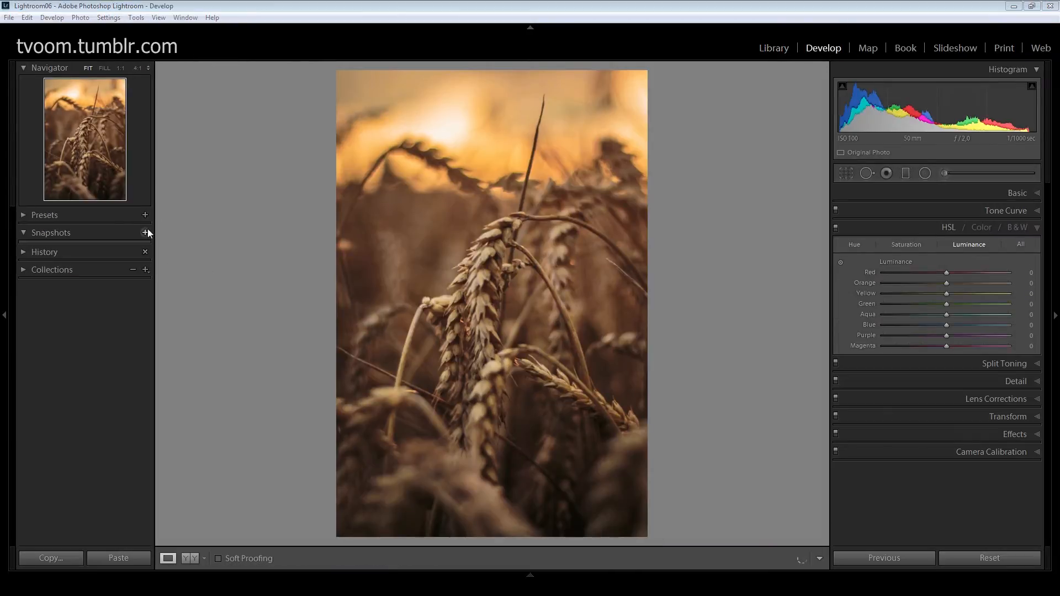
pyautogui.press('Return')
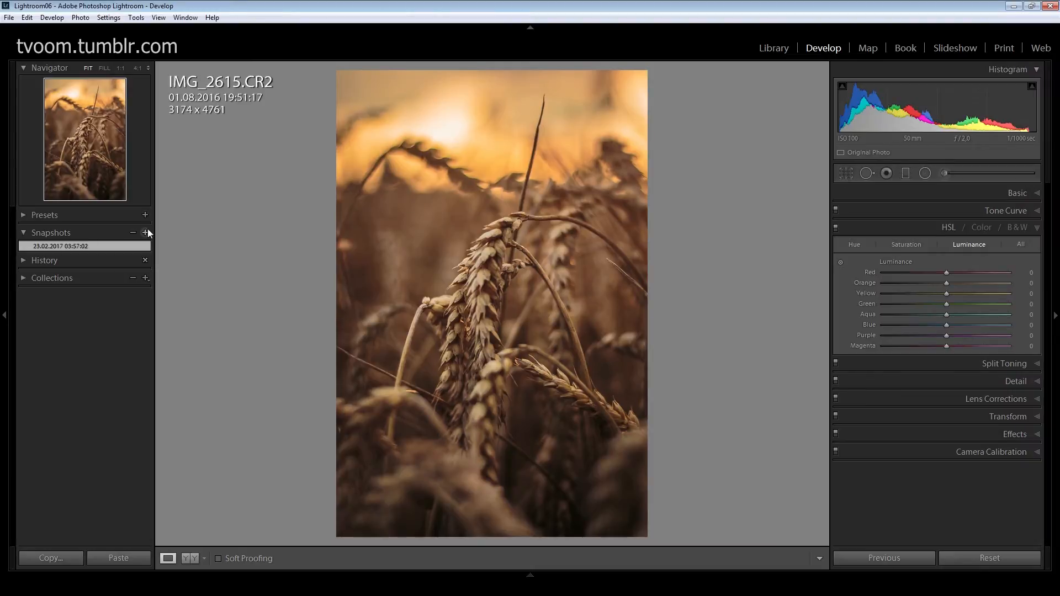
# - Convert the wheat photo to Black & White and reset all colors of the Black & White Mix to 0
pyautogui.click(1035, 194)
pyautogui.click(1001, 209)
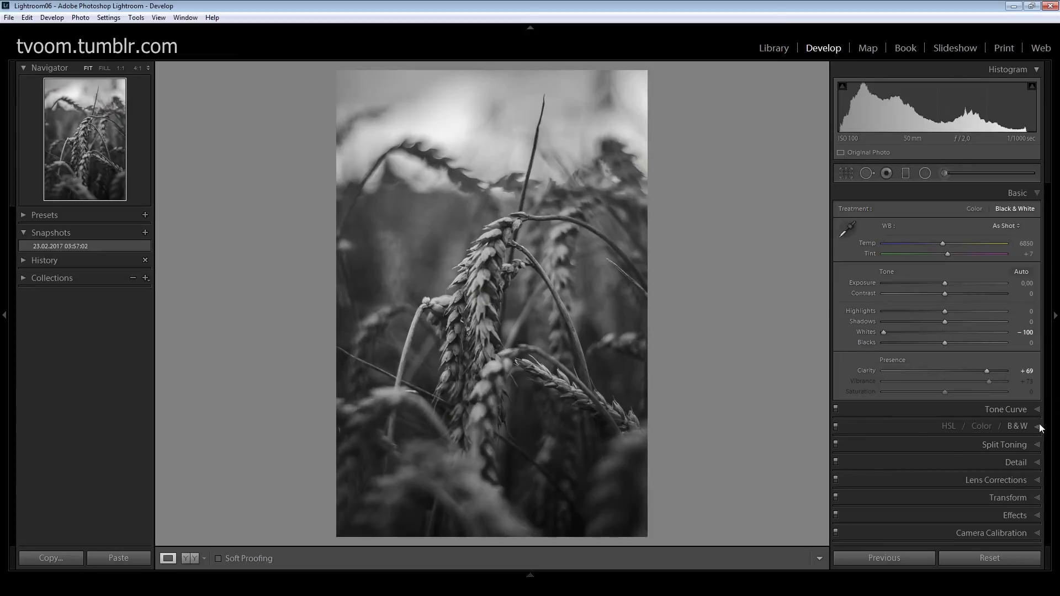
pyautogui.click(1040, 428)
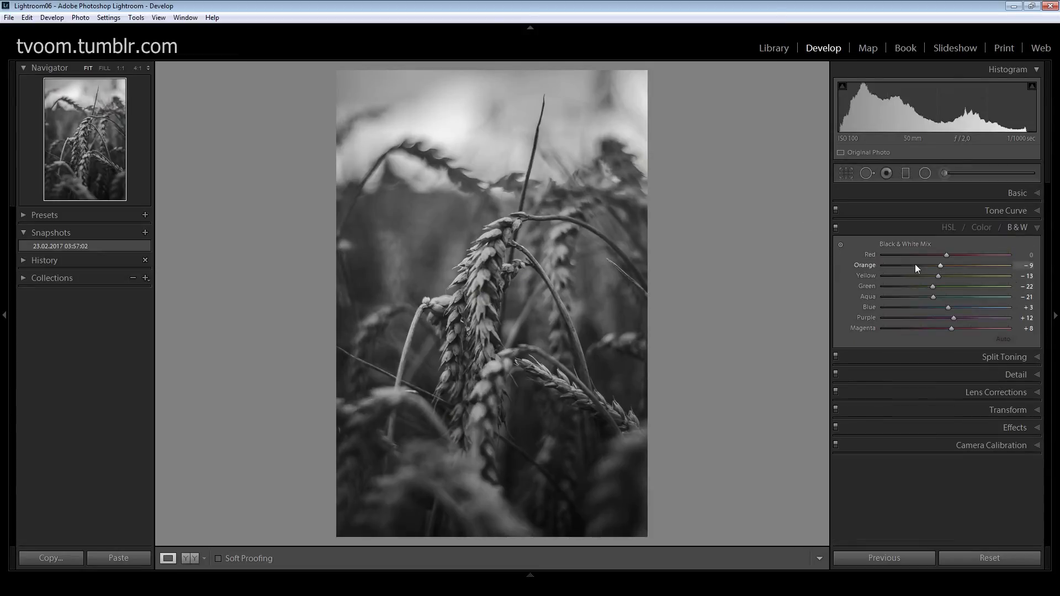
pyautogui.press('alt')
pyautogui.keyDown('alt'); pyautogui.click(915, 244); pyautogui.keyUp('alt')
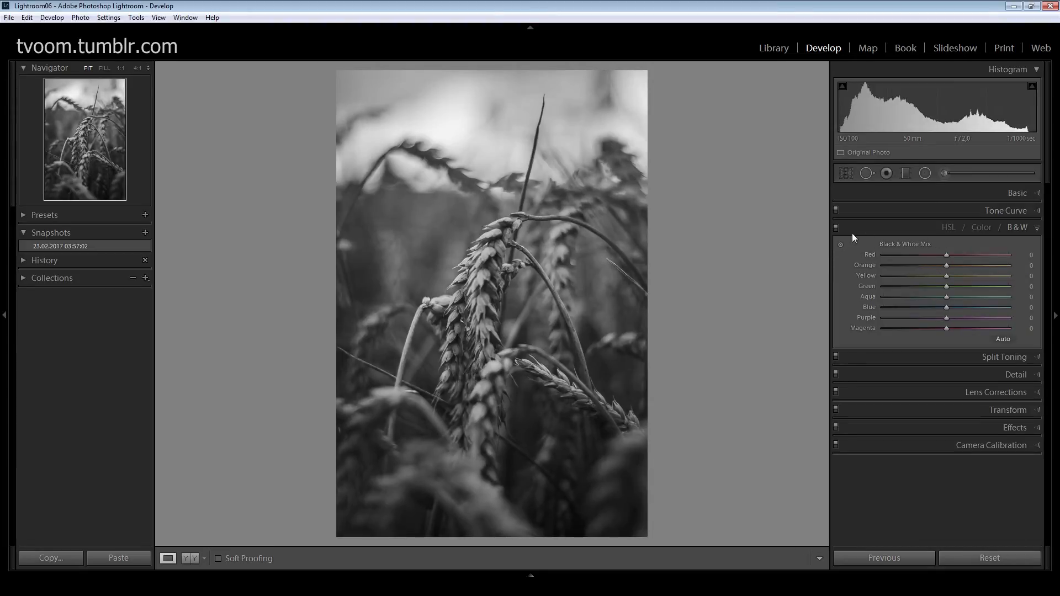
# - Adjust tones directly on the wheat photo with targeted adjustment, bringing Red to -2, Orange to -37 and Yellow to +23
pyautogui.click(840, 245)
pyautogui.moveTo(528, 391); pyautogui.dragTo(528, 414)
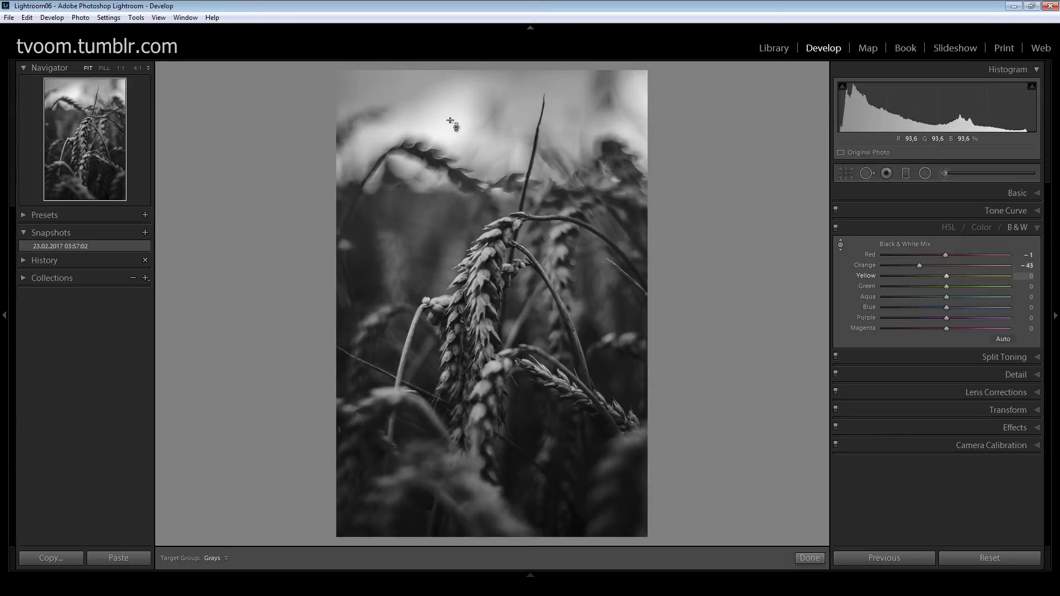
pyautogui.moveTo(449, 121); pyautogui.dragTo(450, 108)
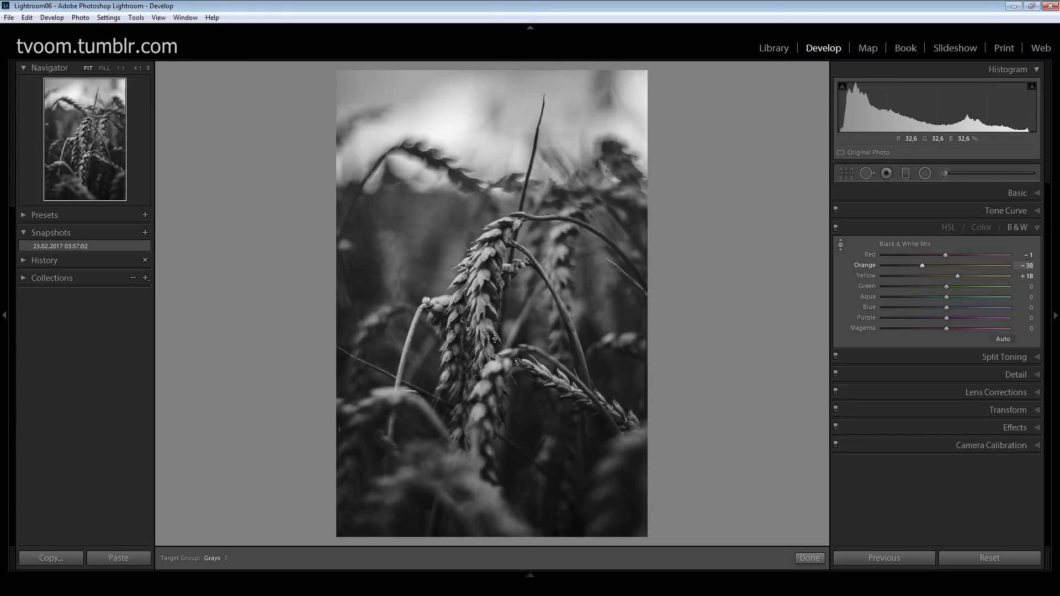
pyautogui.moveTo(489, 332); pyautogui.dragTo(489, 326)
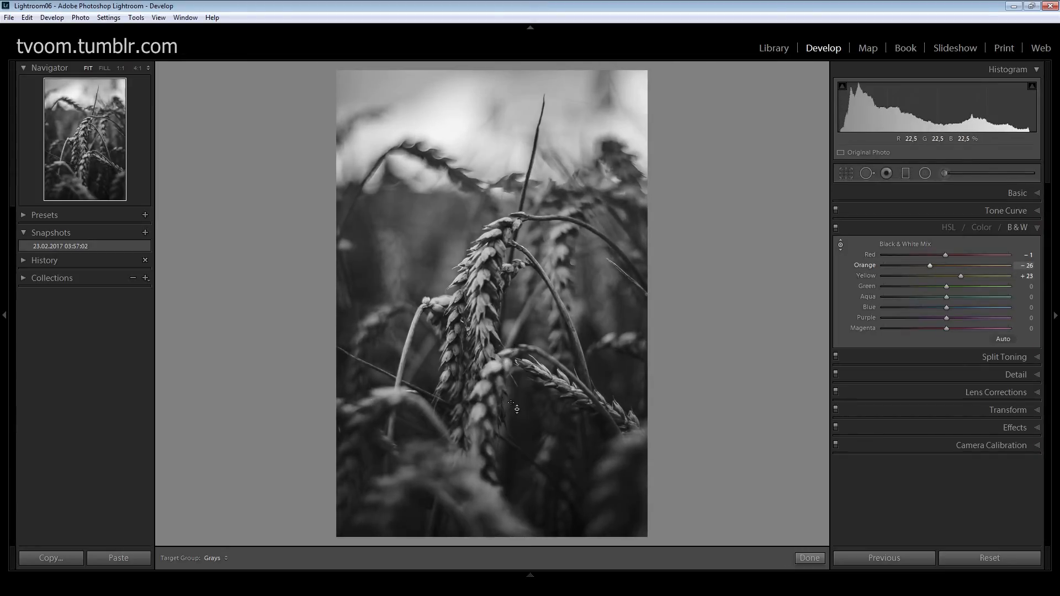
pyautogui.moveTo(526, 406); pyautogui.dragTo(525, 412)
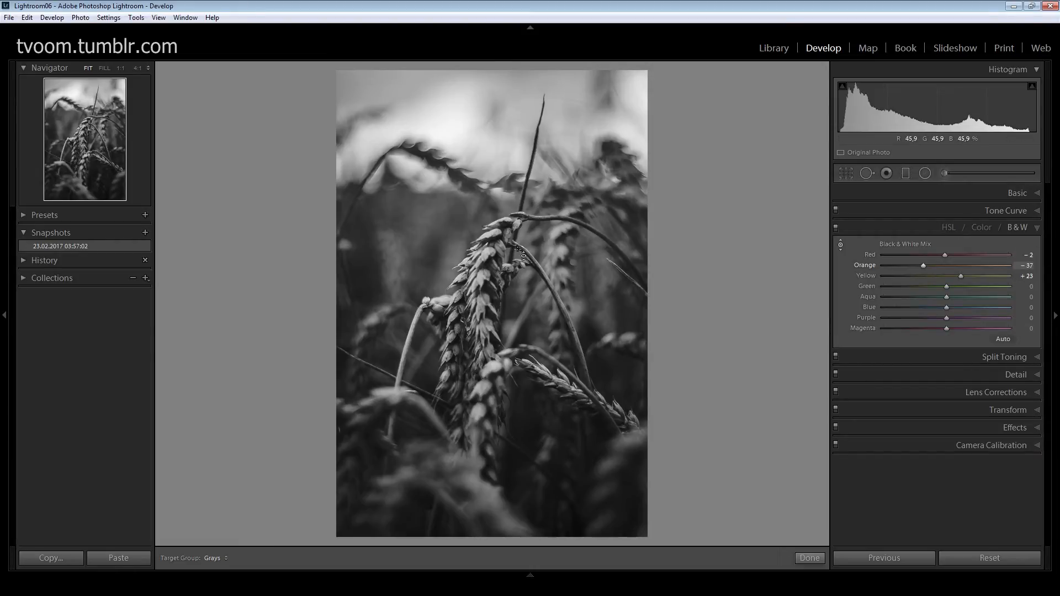
pyautogui.click(810, 558)
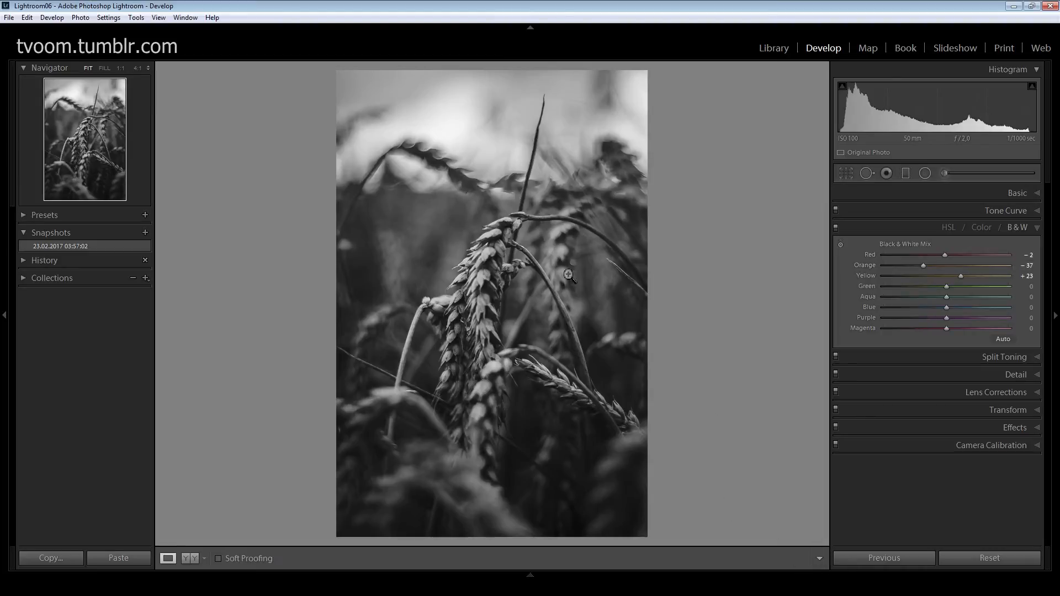
# - Reset all develop settings of the wheat photo and restore its saved color snapshot
pyautogui.rightClick(489, 224)
pyautogui.moveTo(535, 235)
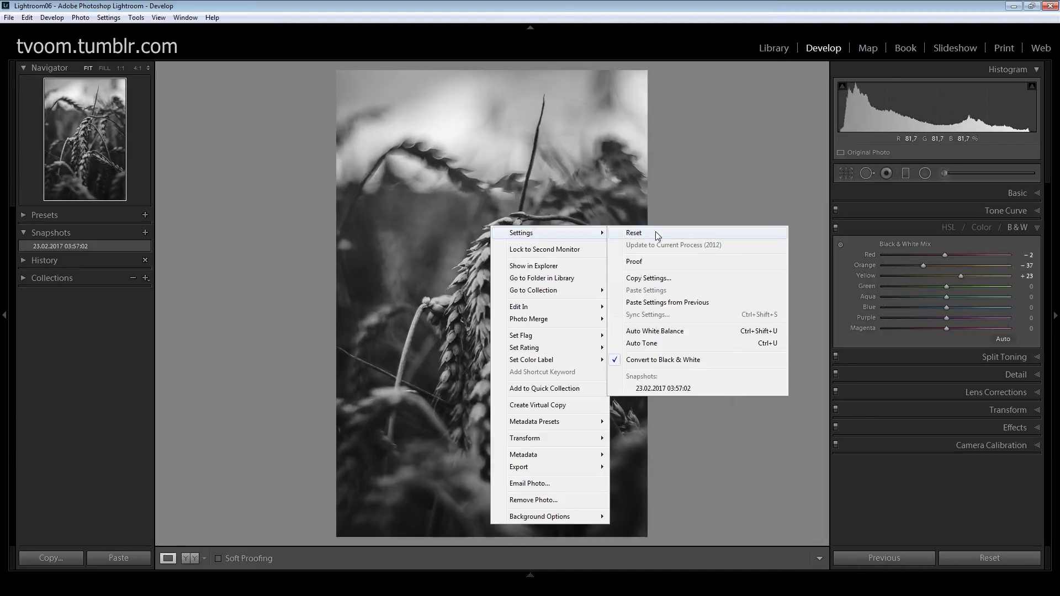
pyautogui.click(655, 233)
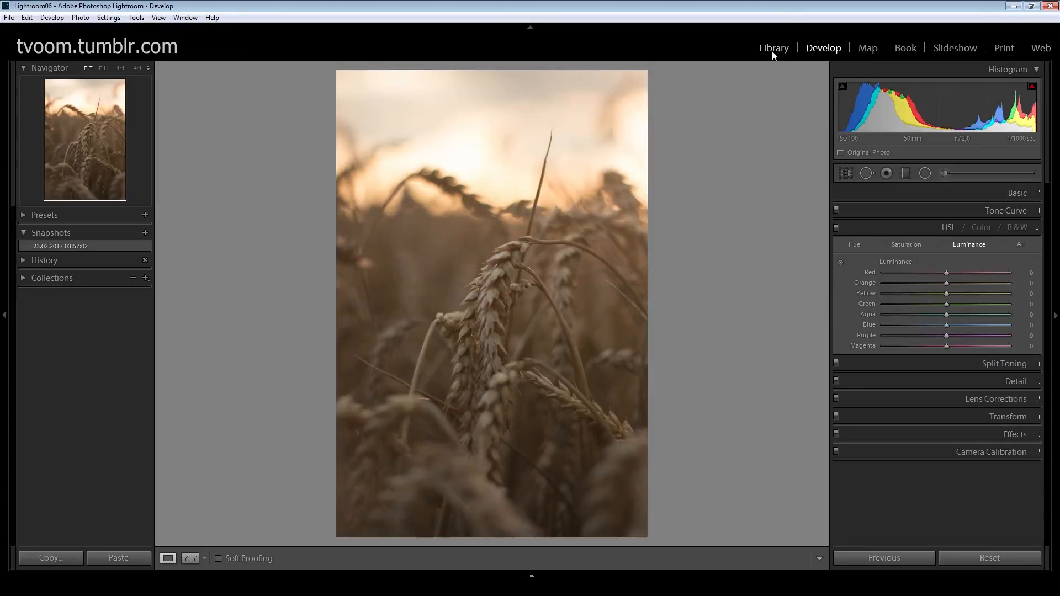
pyautogui.click(121, 244)
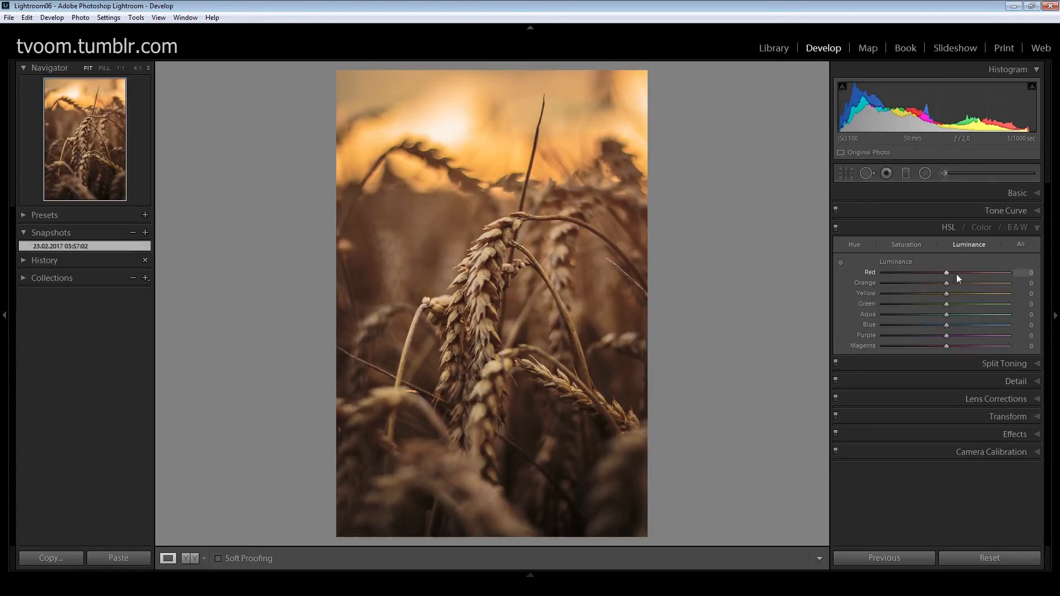
# - Desaturate the wheat photo by setting the HSL Saturation of all eight colors, Red through Magenta, to -100
pyautogui.click(1036, 196)
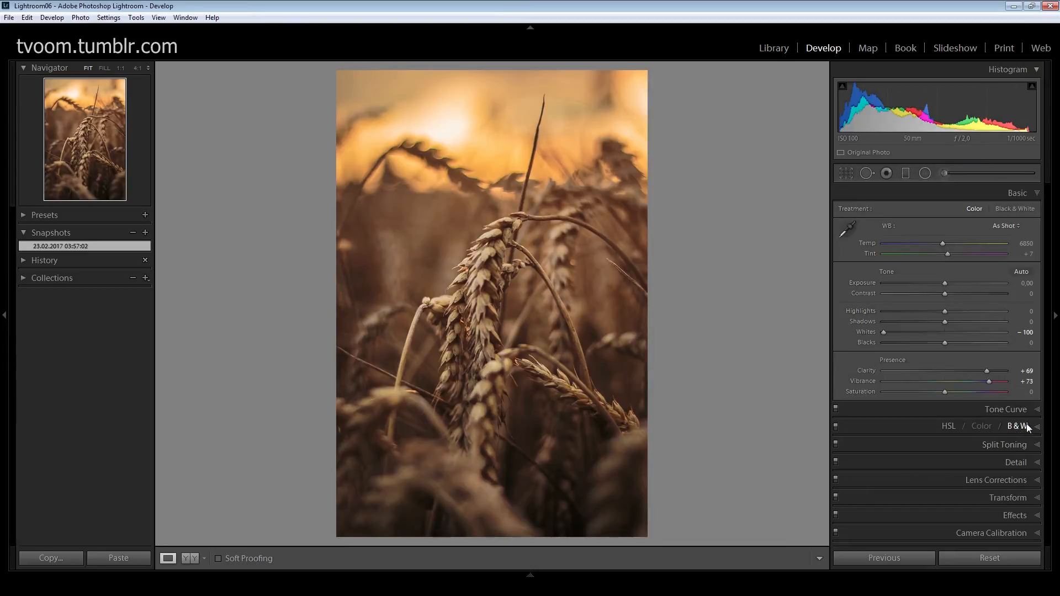
pyautogui.click(927, 427)
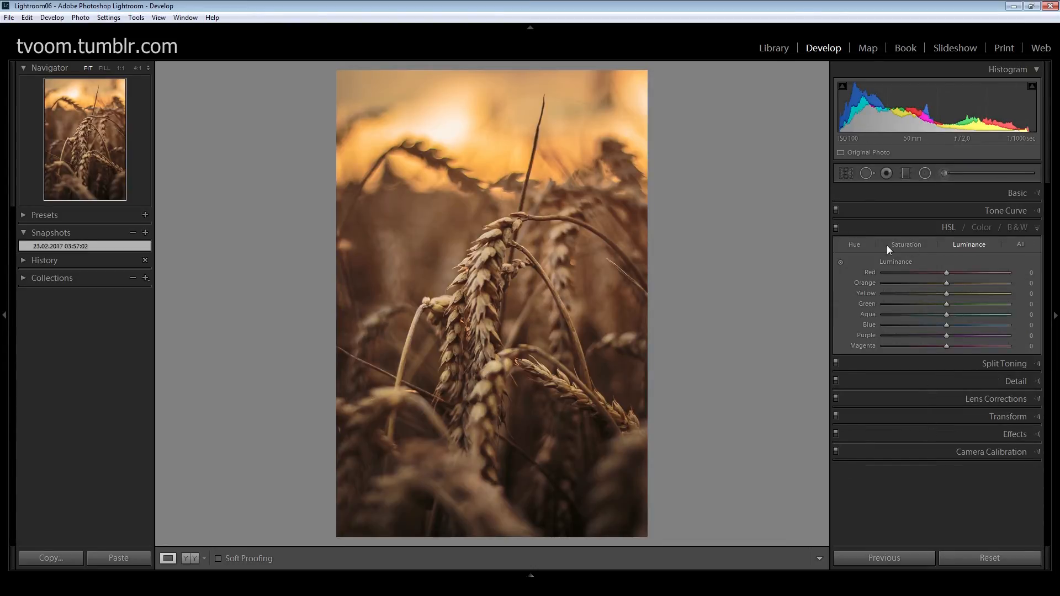
pyautogui.click(914, 244)
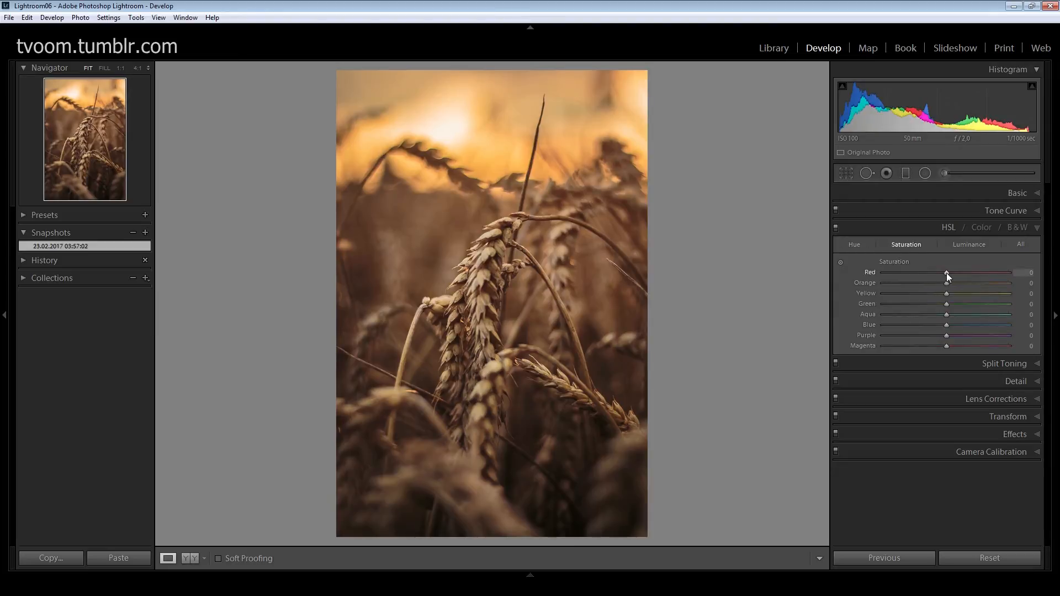
pyautogui.moveTo(946, 272); pyautogui.dragTo(872, 272)
pyautogui.moveTo(947, 282); pyautogui.dragTo(833, 284)
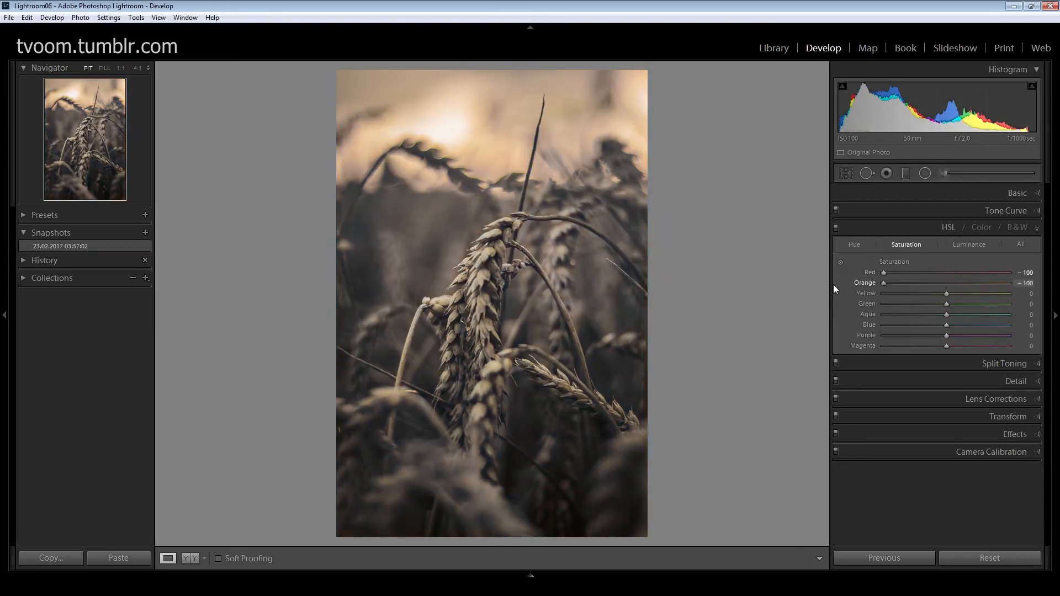
pyautogui.moveTo(925, 298); pyautogui.dragTo(863, 295)
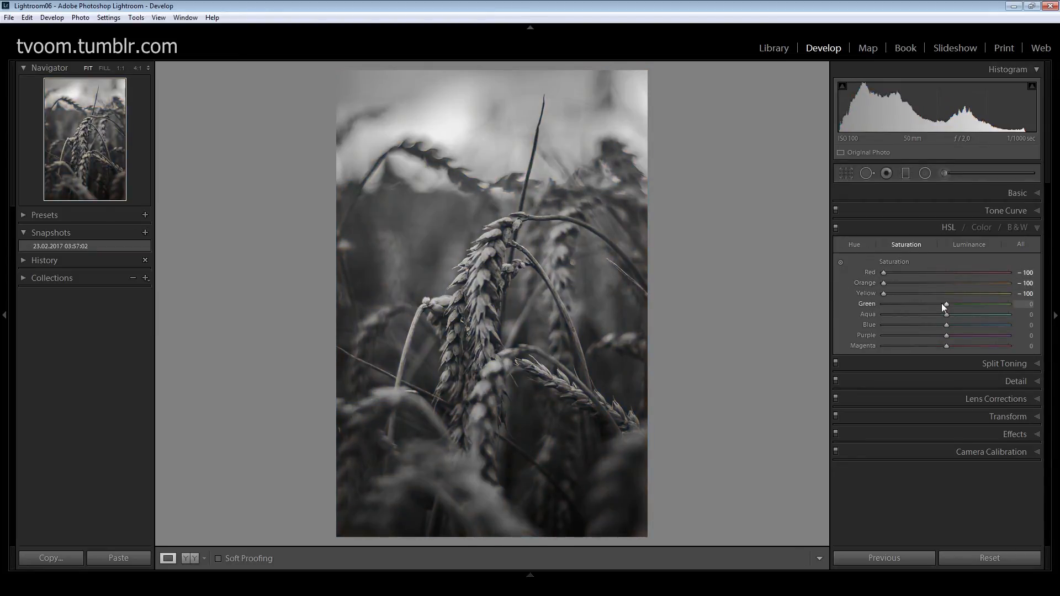
pyautogui.moveTo(944, 303); pyautogui.dragTo(857, 304)
pyautogui.moveTo(947, 315); pyautogui.dragTo(853, 317)
pyautogui.moveTo(948, 327); pyautogui.dragTo(868, 326)
pyautogui.moveTo(947, 335); pyautogui.dragTo(857, 336)
pyautogui.moveTo(945, 347); pyautogui.dragTo(864, 346)
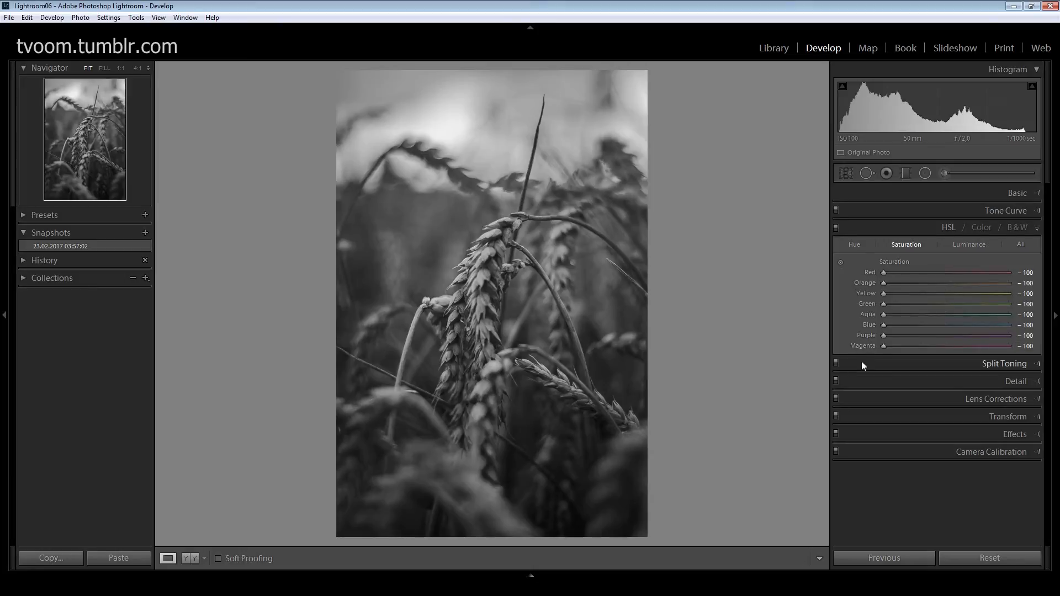
# - Switch the desaturated wheat photo to the B&W conversion and reset its Black & White Mix to 0
pyautogui.click(1037, 228)
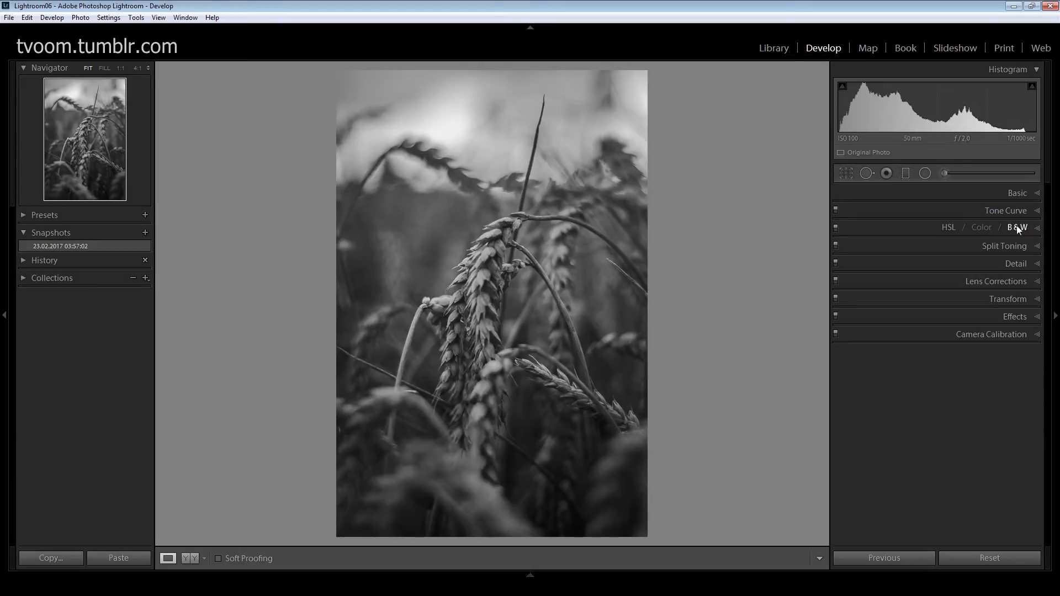
pyautogui.click(1016, 226)
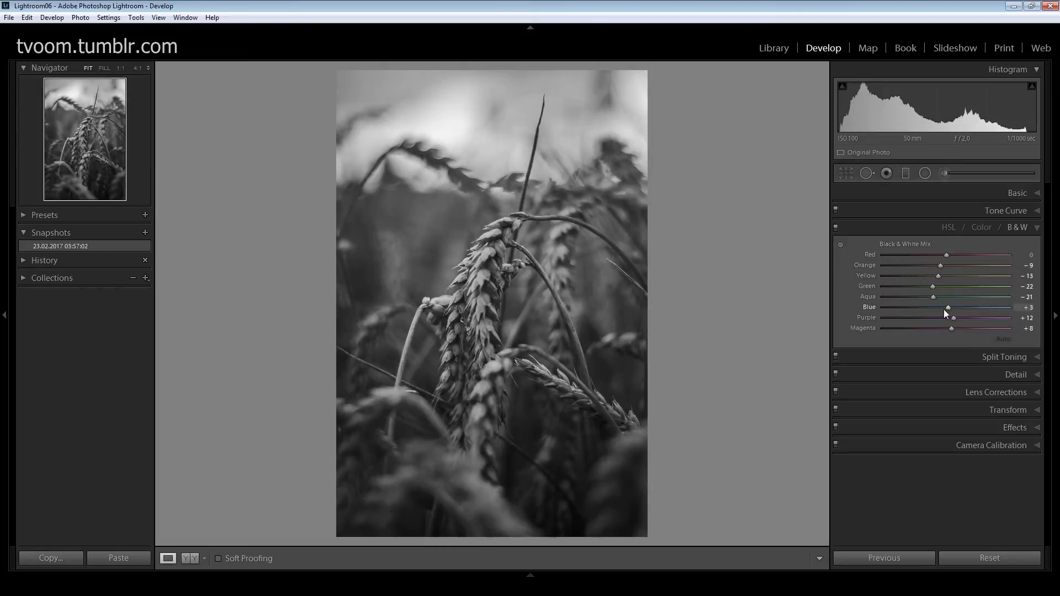
pyautogui.press('alt')
pyautogui.keyDown('alt'); pyautogui.click(910, 243); pyautogui.keyUp('alt')
pyautogui.press('alt')
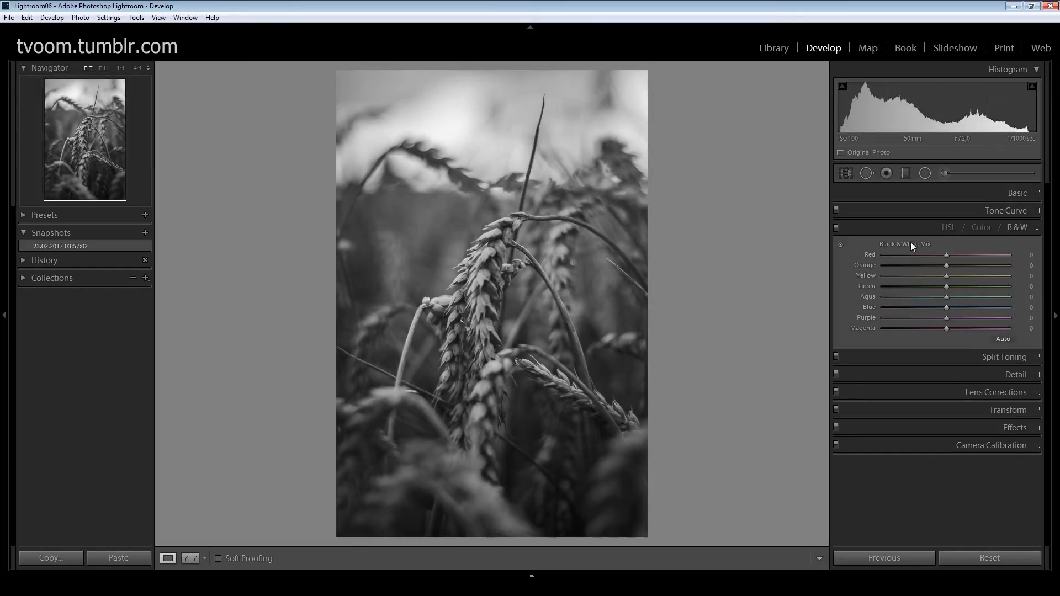
# - Compare the HSL-desaturated version of the wheat photo with its B&W conversion, using both the automatic and the zeroed mix
pyautogui.click(948, 227)
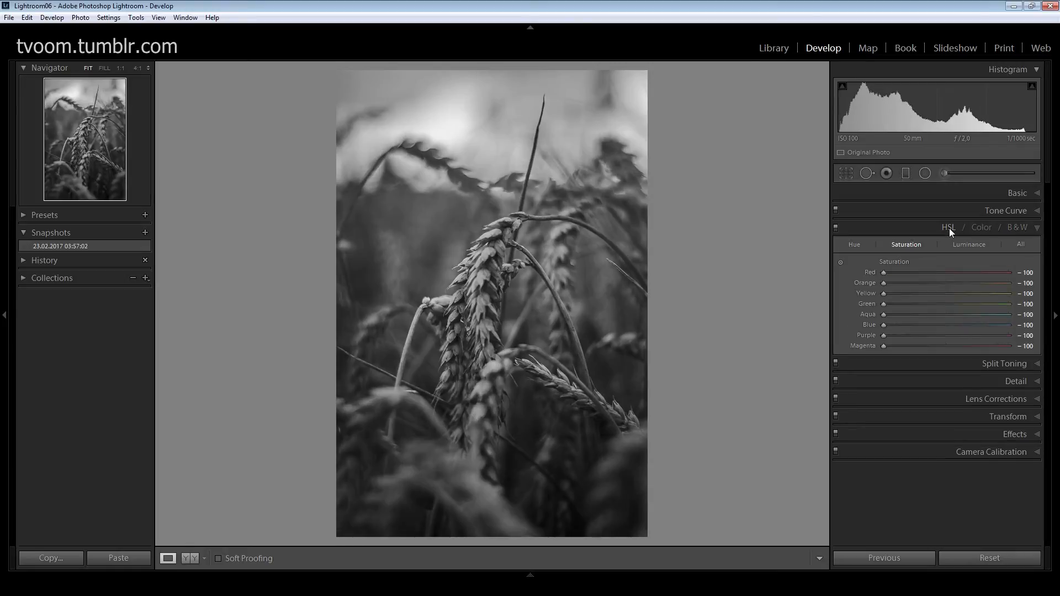
pyautogui.click(1014, 228)
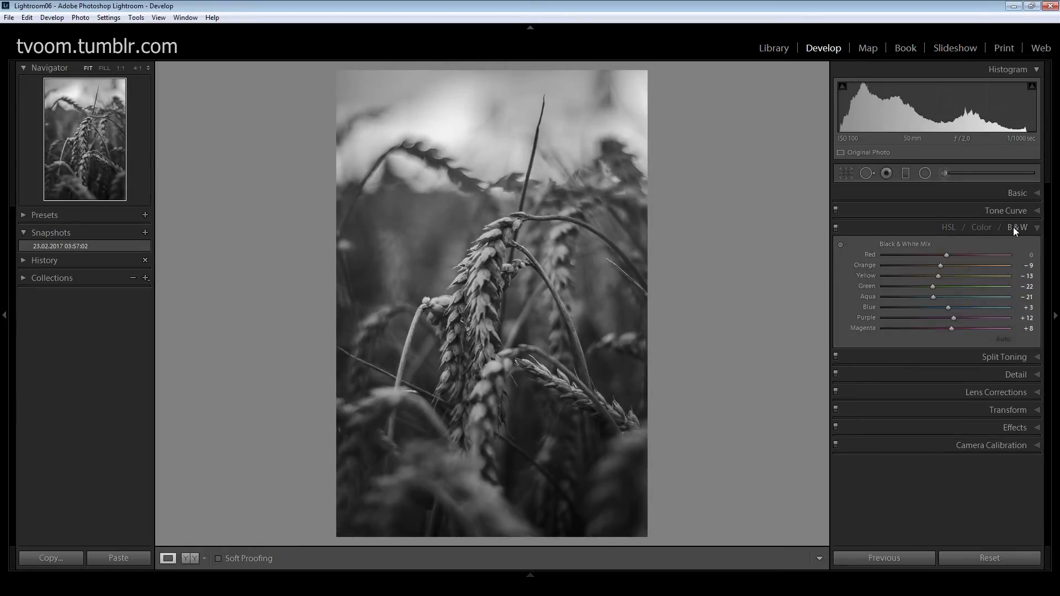
pyautogui.click(947, 227)
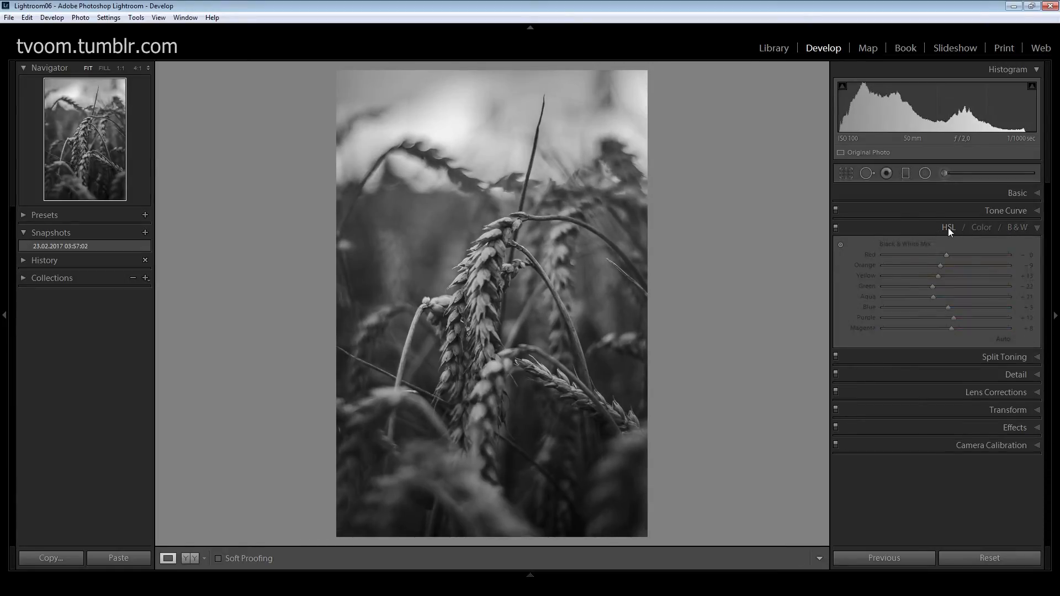
pyautogui.click(1012, 227)
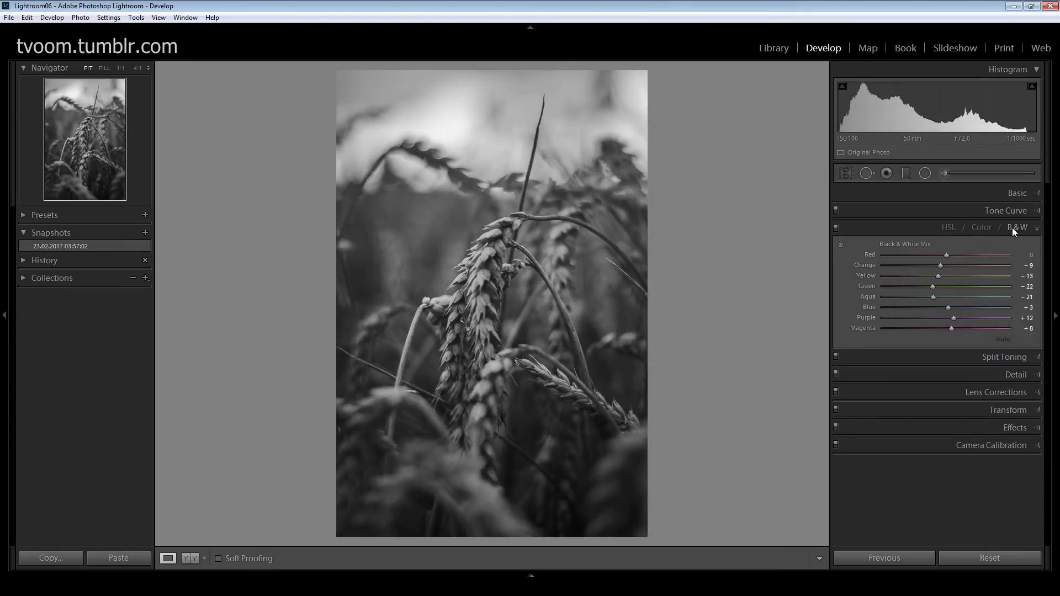
pyautogui.keyDown('alt'); pyautogui.click(902, 245); pyautogui.keyUp('alt')
# - Return the wheat photo to the HSL-desaturated version and reset its Vibrance to 0
pyautogui.click(947, 227)
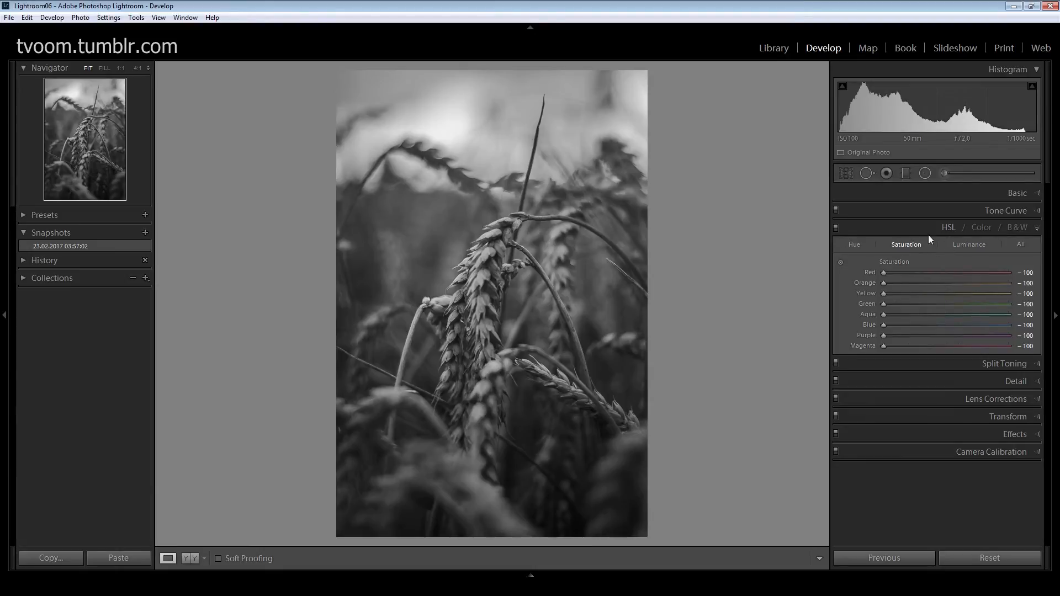
pyautogui.click(1038, 194)
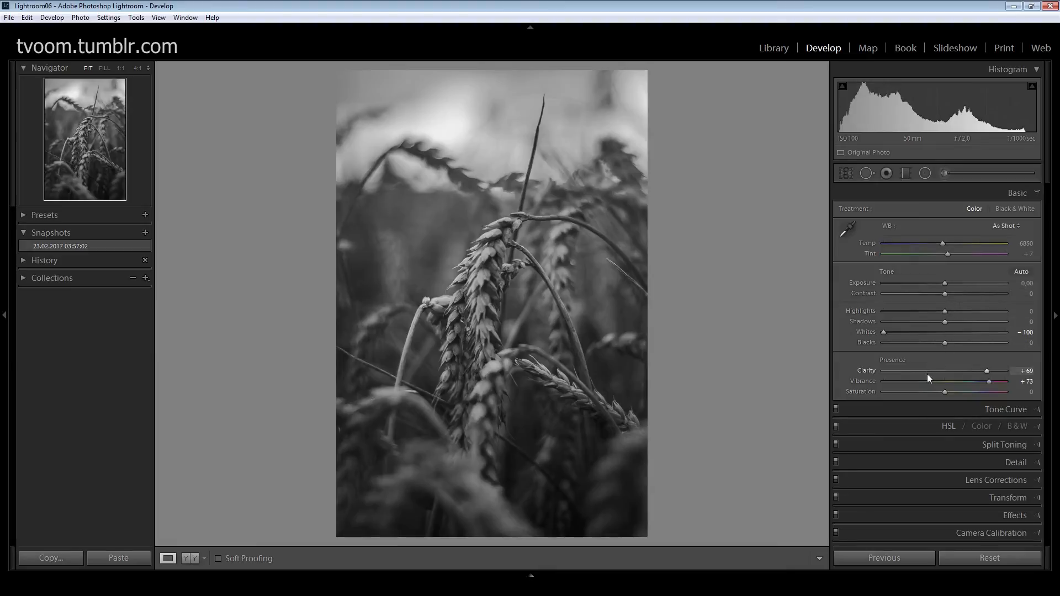
pyautogui.doubleClick(986, 381)
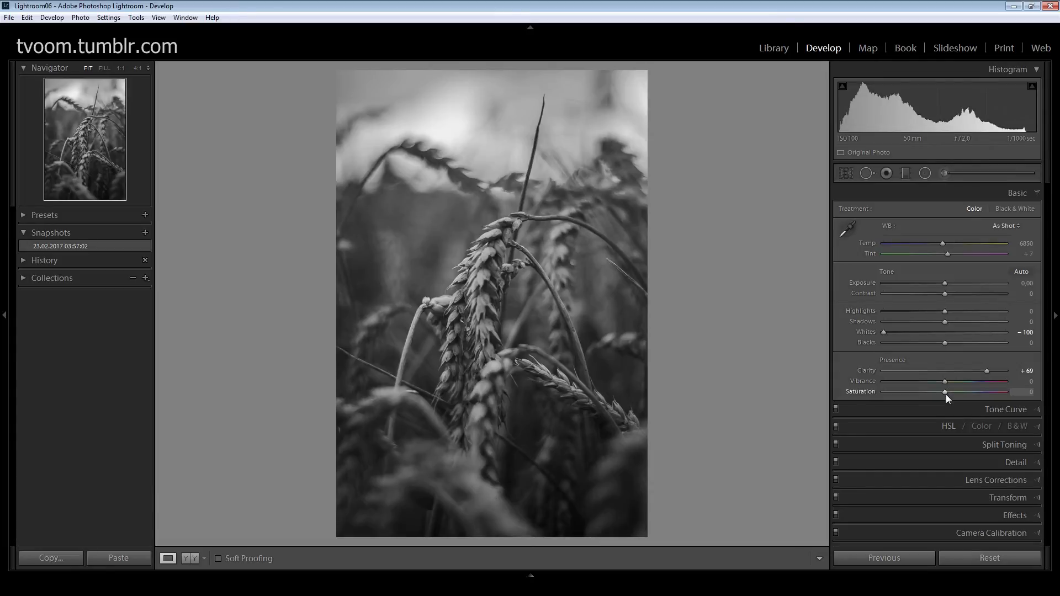
# - Try Basic Saturation at -100 with differing Vibrance on the wheat photo, ending with Vibrance at -61 and Saturation reset to 0
pyautogui.moveTo(949, 394); pyautogui.dragTo(843, 402)
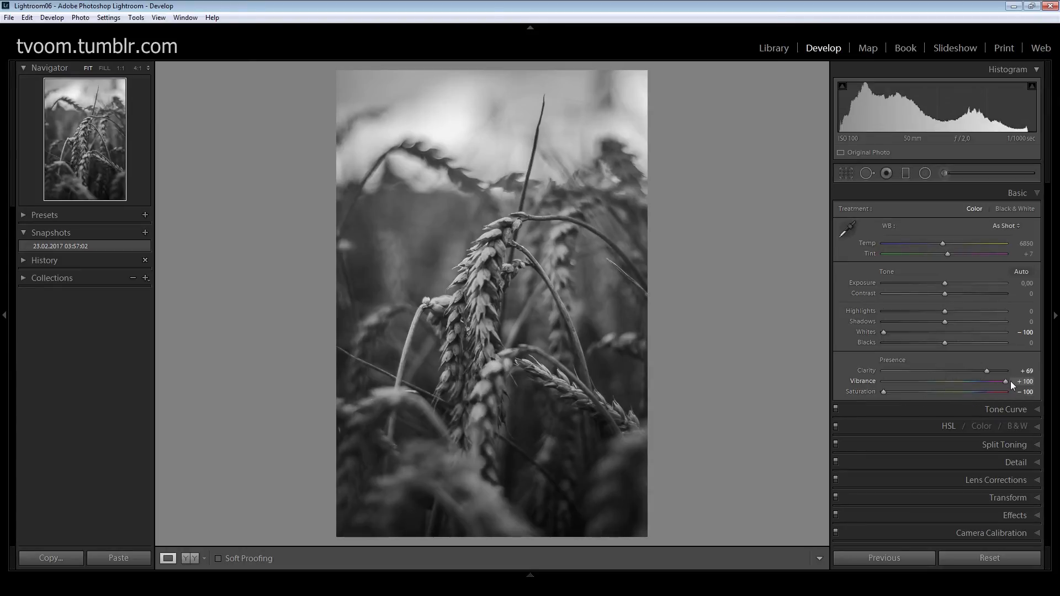
pyautogui.moveTo(1010, 381); pyautogui.dragTo(826, 379)
pyautogui.moveTo(1001, 379); pyautogui.dragTo(908, 377)
pyautogui.doubleClick(884, 393)
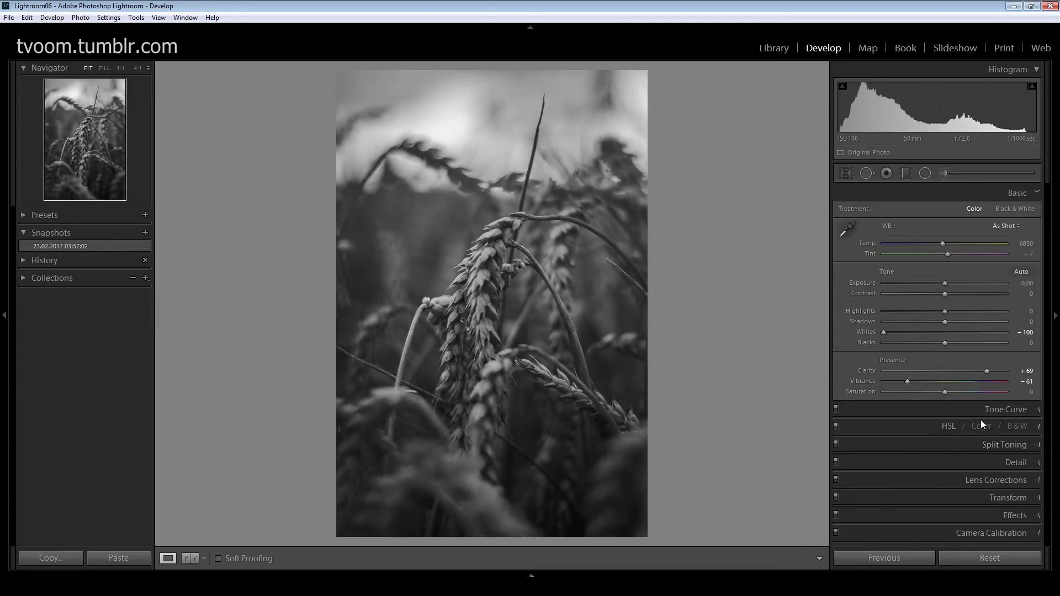
# - Bring back some color in the wheat photo by setting HSL Saturation to +16 for Yellow and +2 for Orange
pyautogui.click(1035, 429)
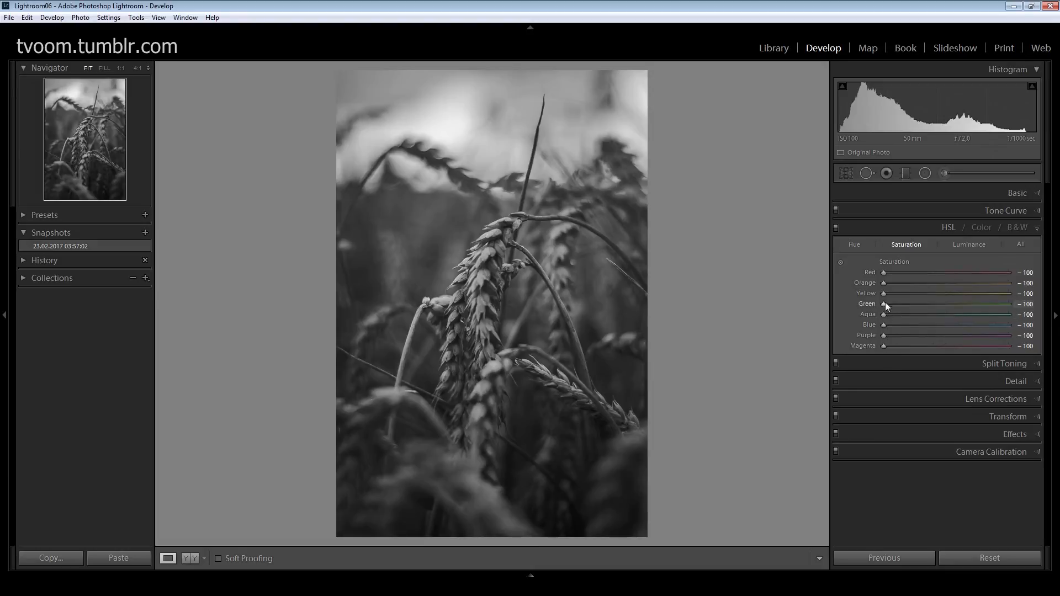
pyautogui.moveTo(896, 297); pyautogui.dragTo(957, 297)
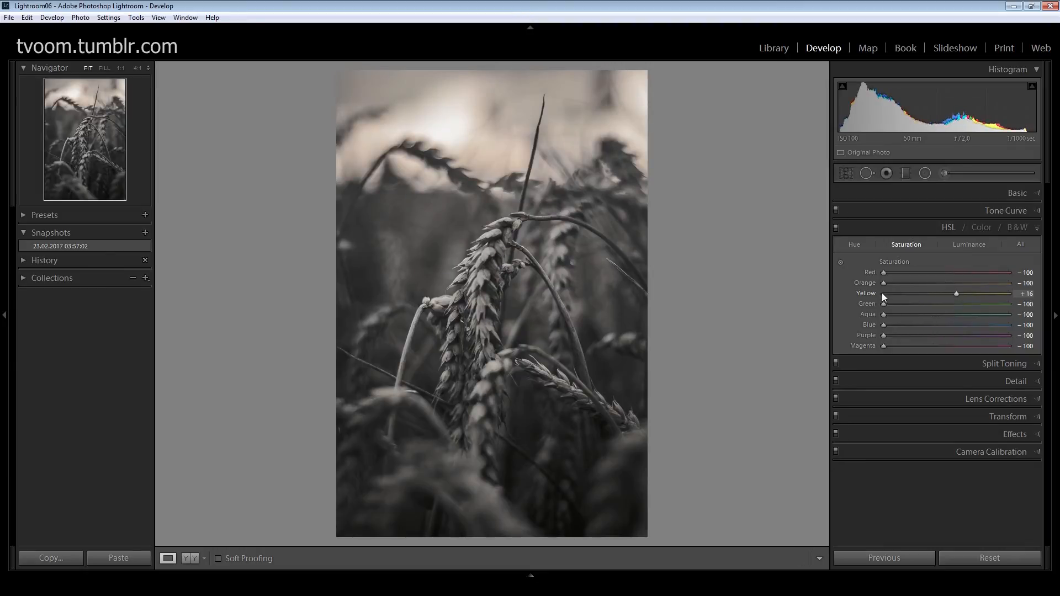
pyautogui.moveTo(888, 283); pyautogui.dragTo(951, 290)
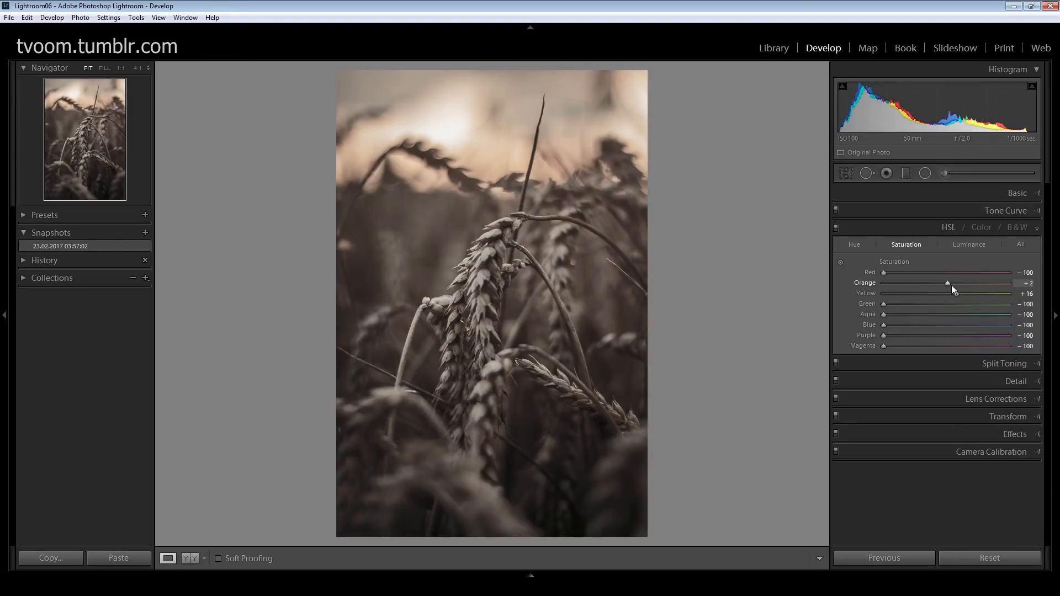
pyautogui.moveTo(951, 285); pyautogui.dragTo(951, 284)
# - Return to the Library grid and open the first photo, the blue-toned portrait with the raised hand, in the Develop module
pyautogui.click(765, 49)
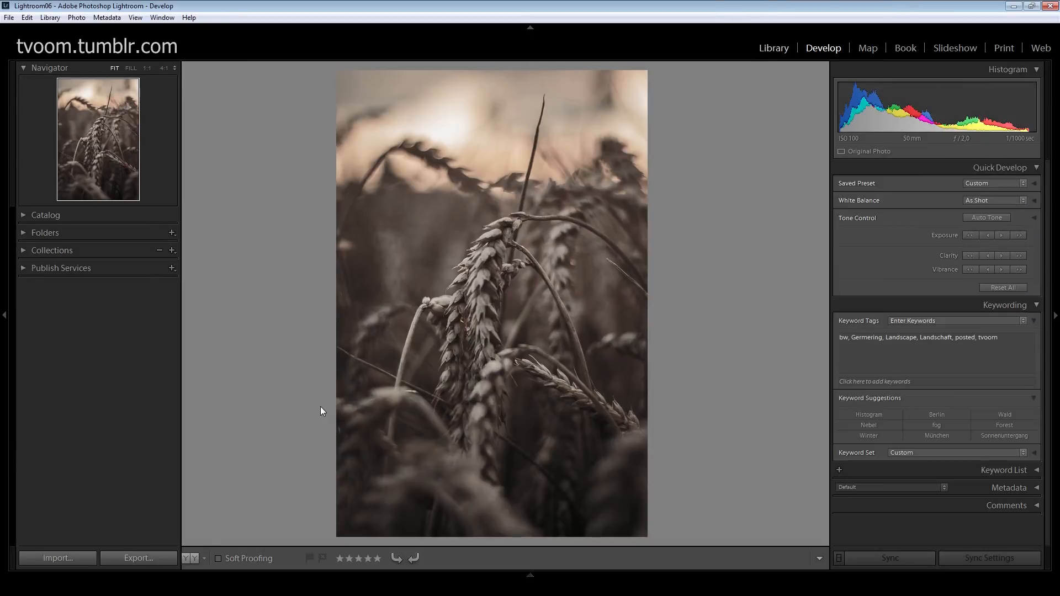
pyautogui.click(196, 554)
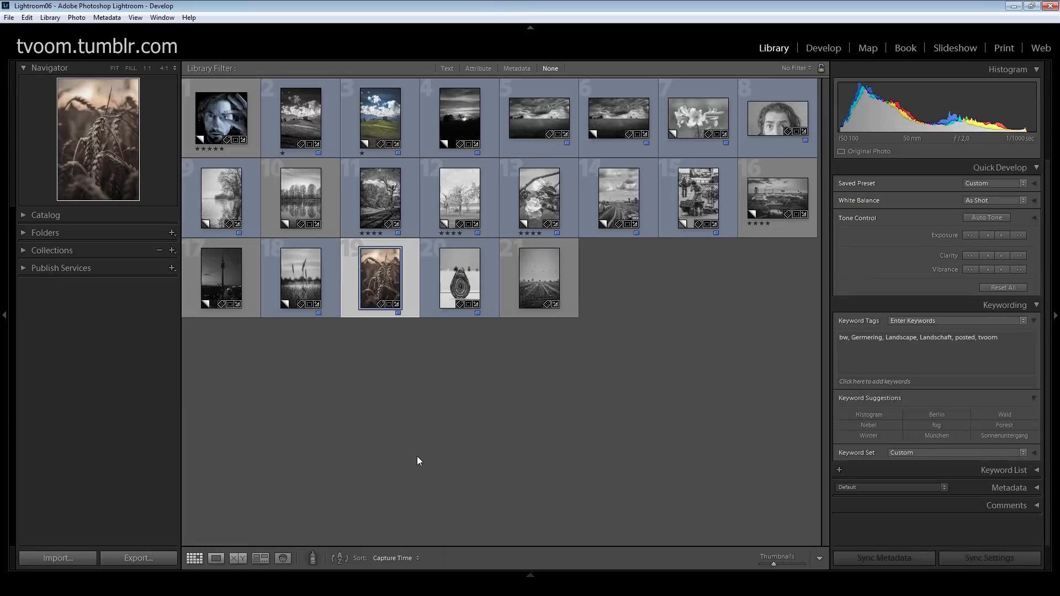
pyautogui.doubleClick(253, 118)
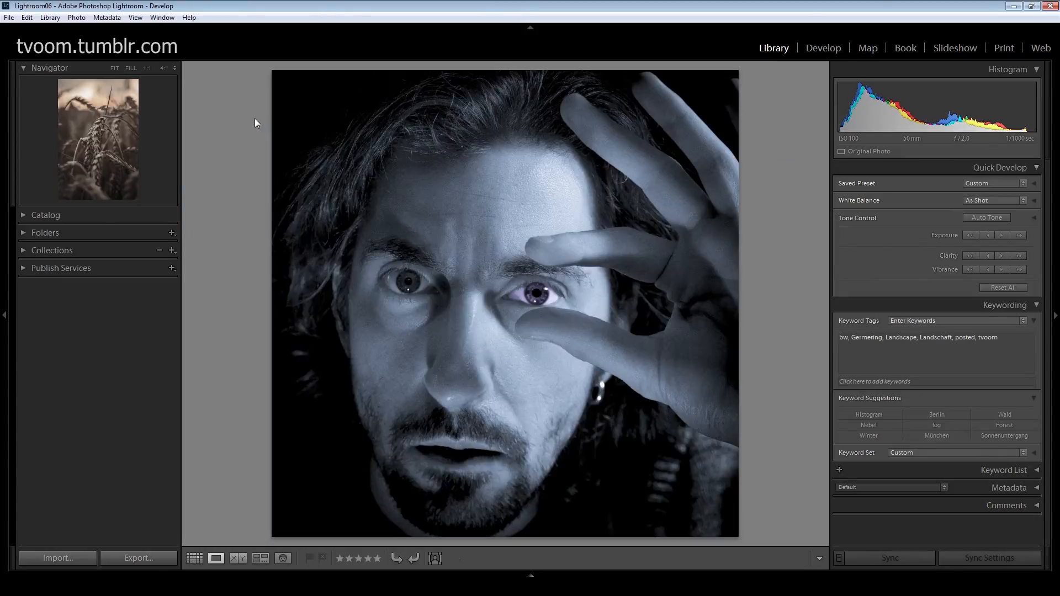
pyautogui.click(818, 48)
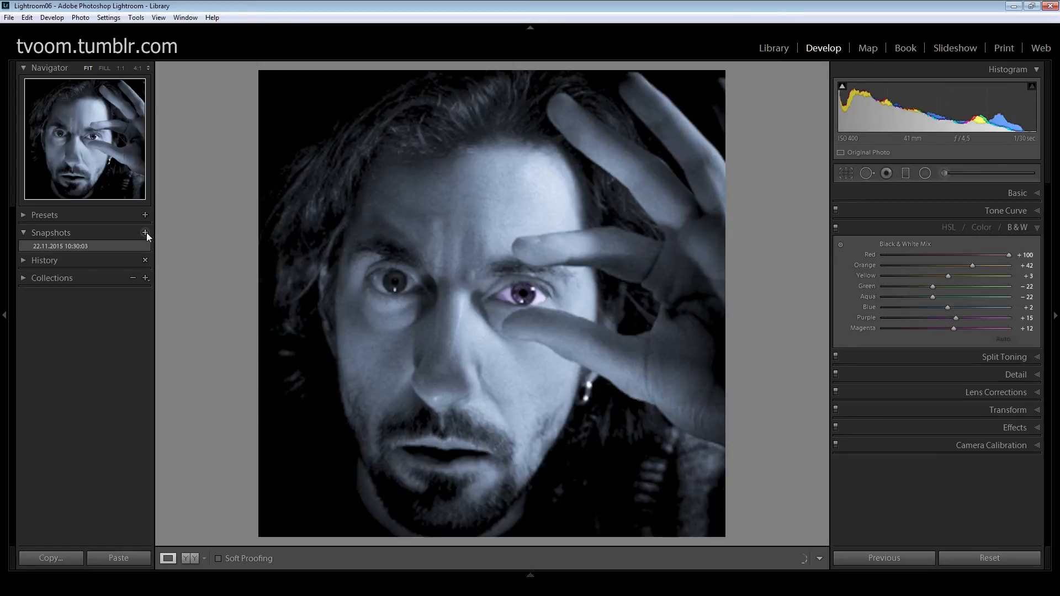
# - Save the portrait's current edit as a snapshot with the default name and reset all its develop settings
pyautogui.click(145, 232)
pyautogui.press('Return')
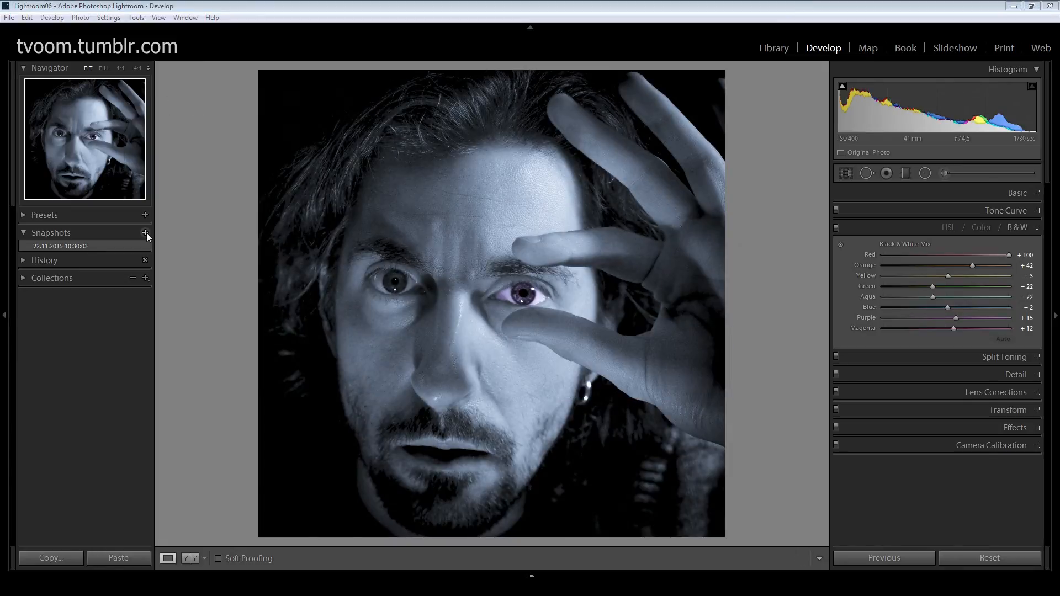
pyautogui.rightClick(447, 169)
pyautogui.moveTo(500, 176)
pyautogui.click(635, 176)
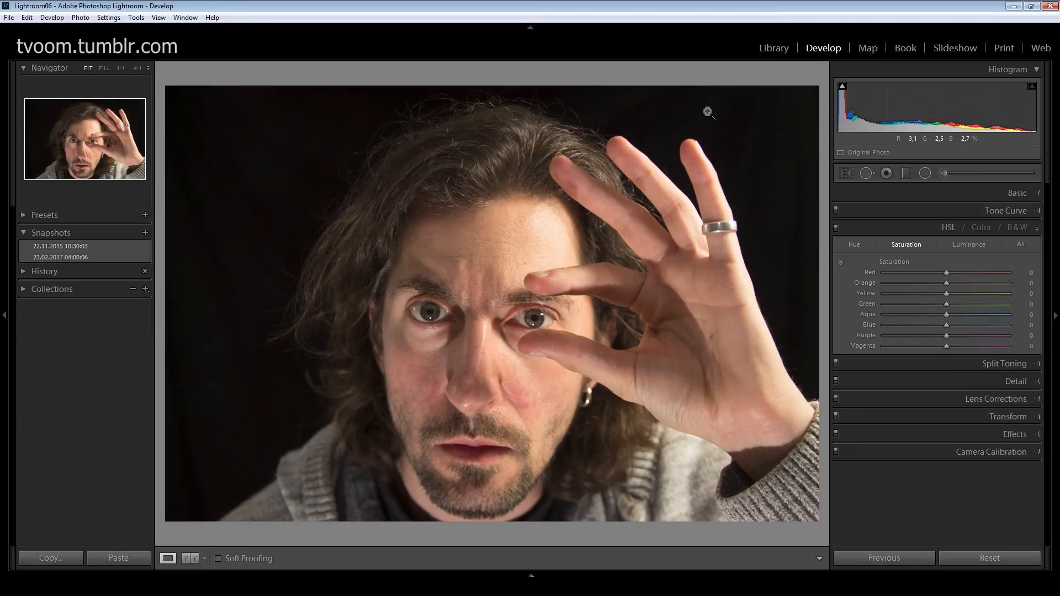
# - Convert the portrait to Black & White and inspect the skin around the cheek and nose at 1:1
pyautogui.click(1036, 194)
pyautogui.click(1016, 208)
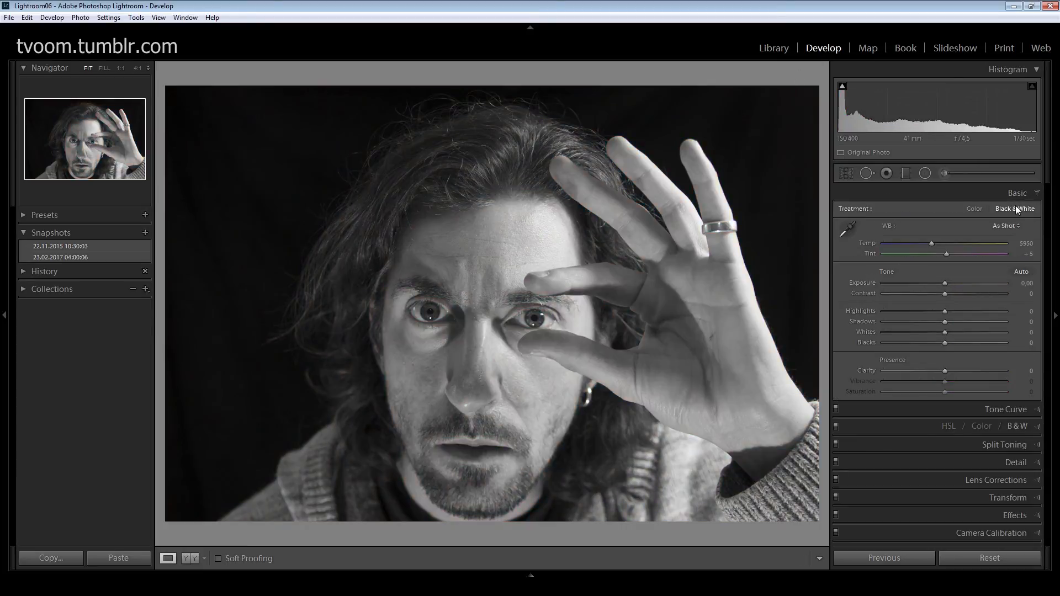
pyautogui.click(556, 403)
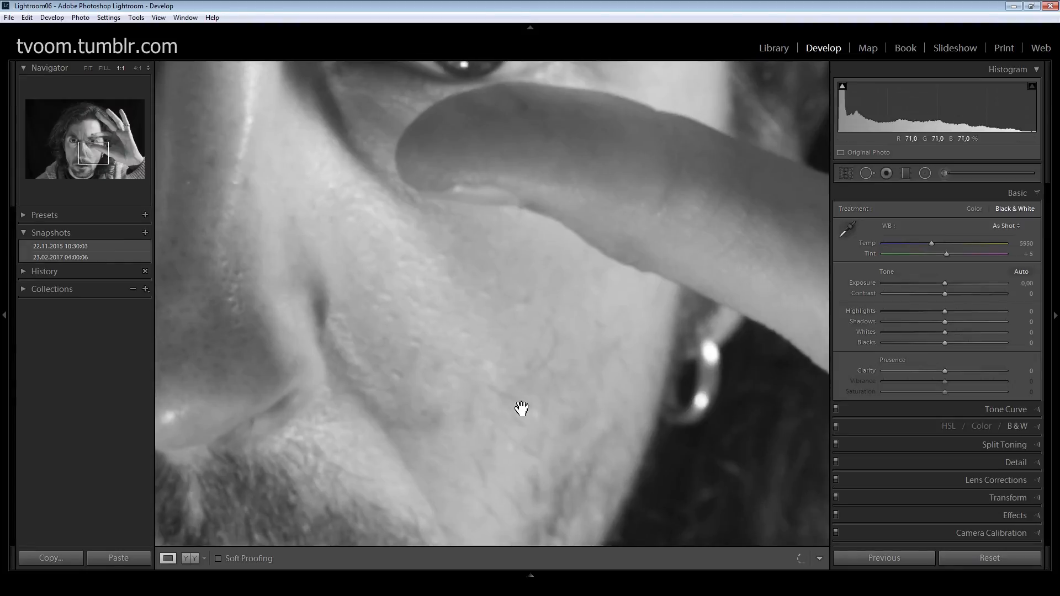
pyautogui.moveTo(520, 407); pyautogui.dragTo(663, 302)
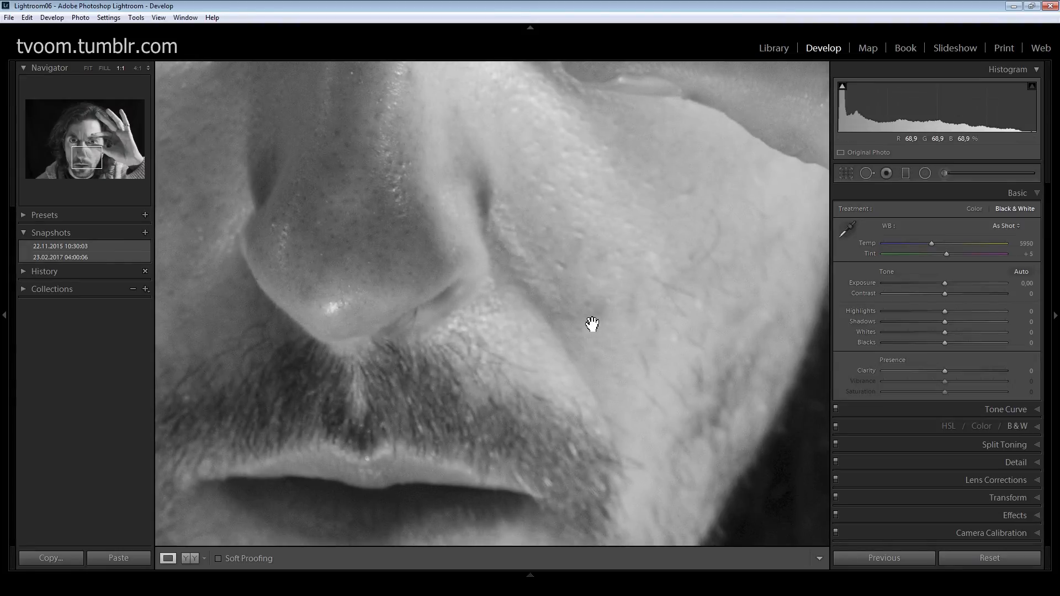
pyautogui.click(555, 298)
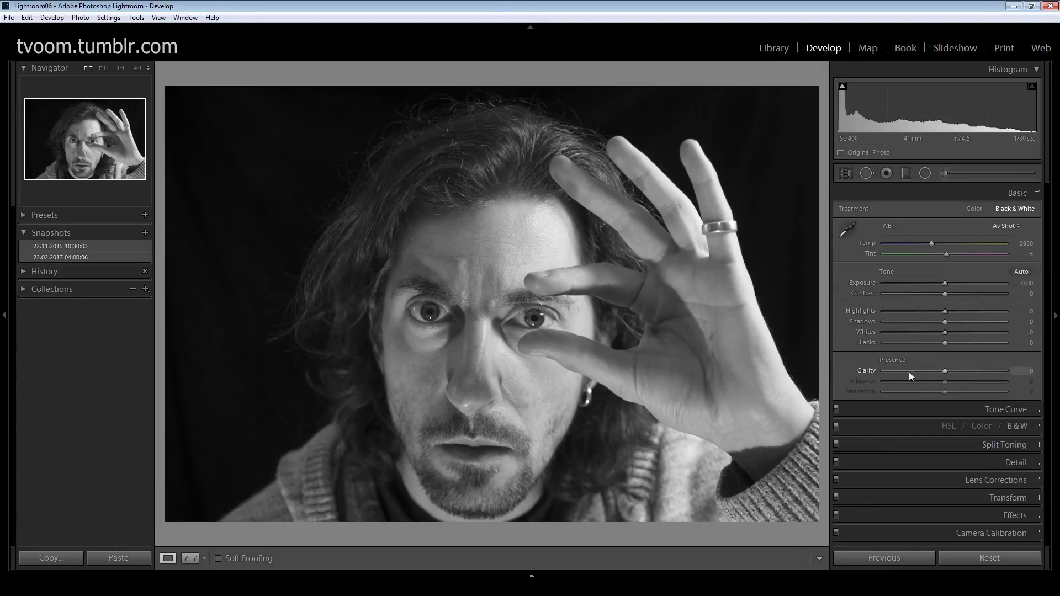
# - Reset the portrait's Black & White Mix to 0, compare Red at both extremes and leave Red at +100
pyautogui.click(1036, 426)
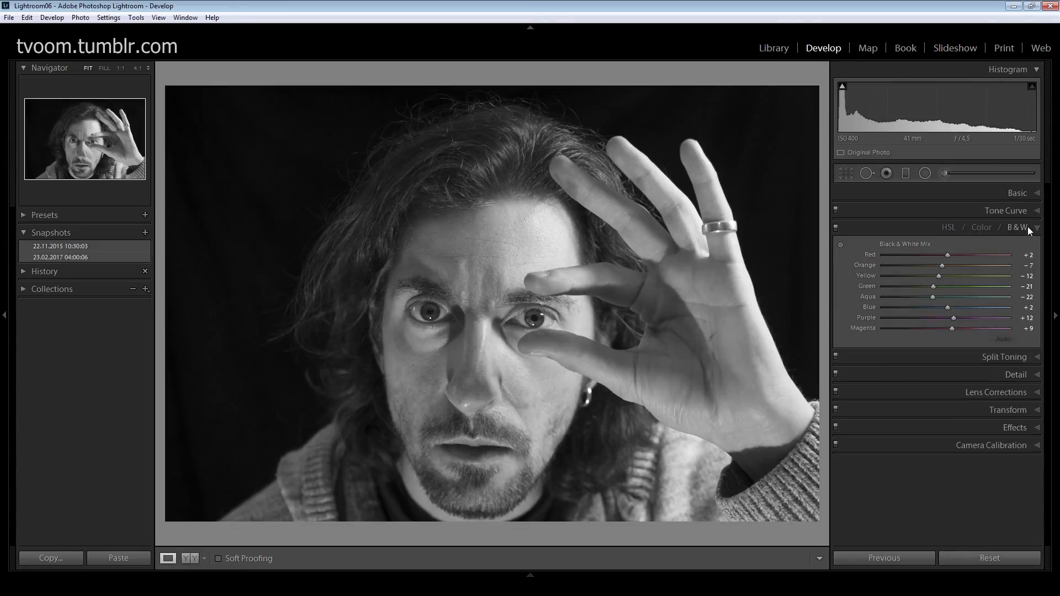
pyautogui.press('alt')
pyautogui.keyDown('alt'); pyautogui.click(902, 244); pyautogui.keyUp('alt')
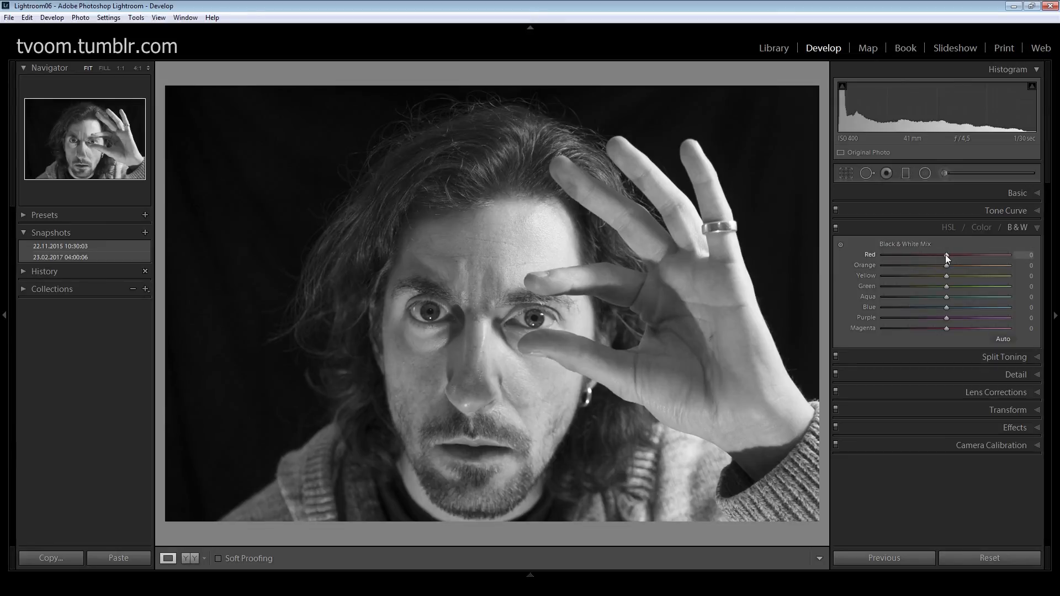
pyautogui.moveTo(945, 256); pyautogui.dragTo(1010, 255)
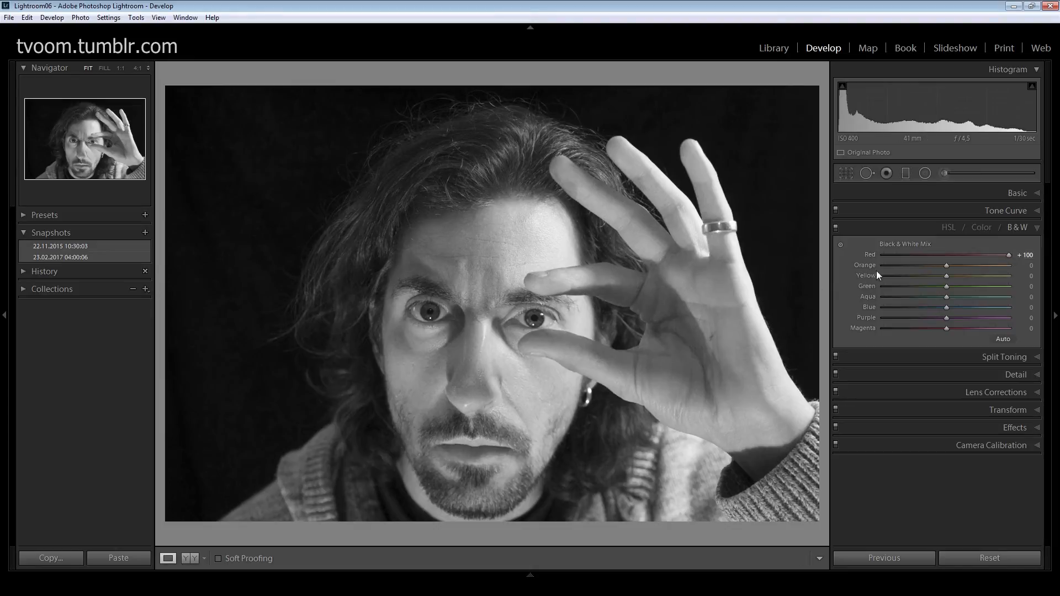
pyautogui.moveTo(1008, 254); pyautogui.dragTo(883, 260)
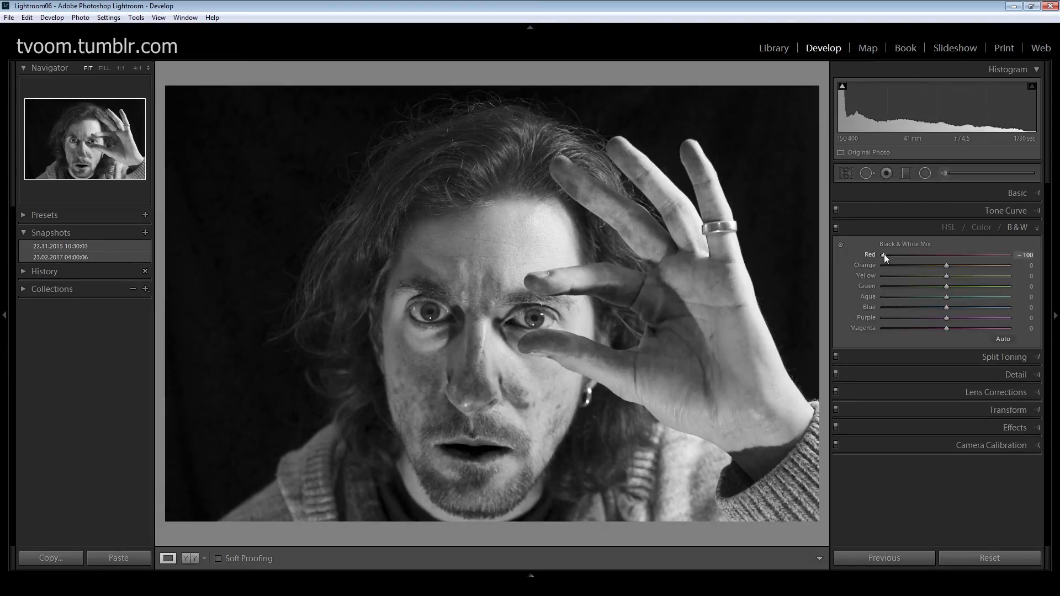
pyautogui.moveTo(883, 254); pyautogui.dragTo(1052, 259)
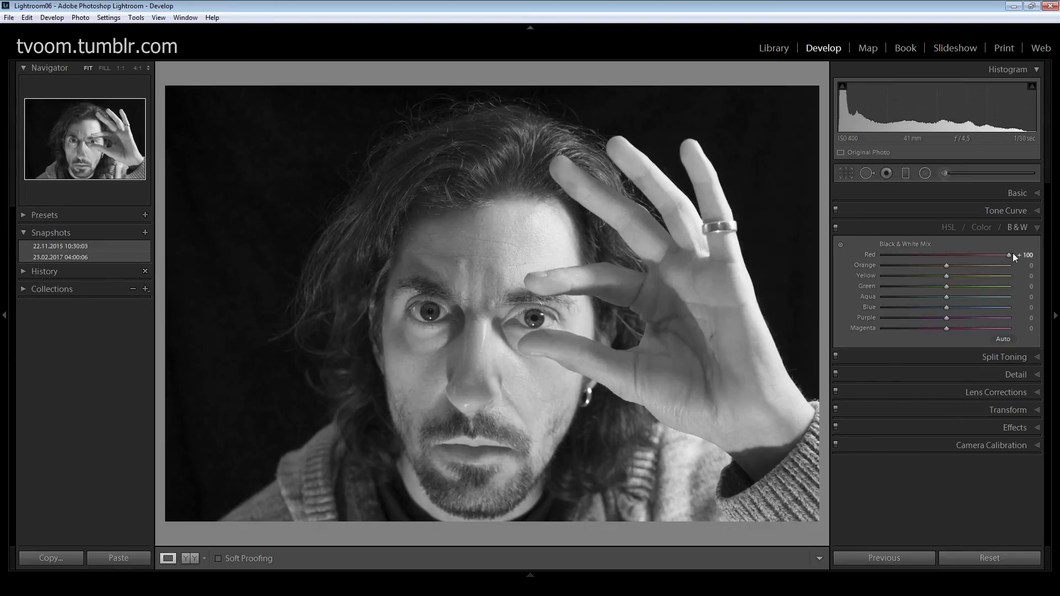
# - Switch the portrait back to Color treatment and set the HSL Saturation of all eight colors, Red through Magenta, to -100
pyautogui.click(1021, 193)
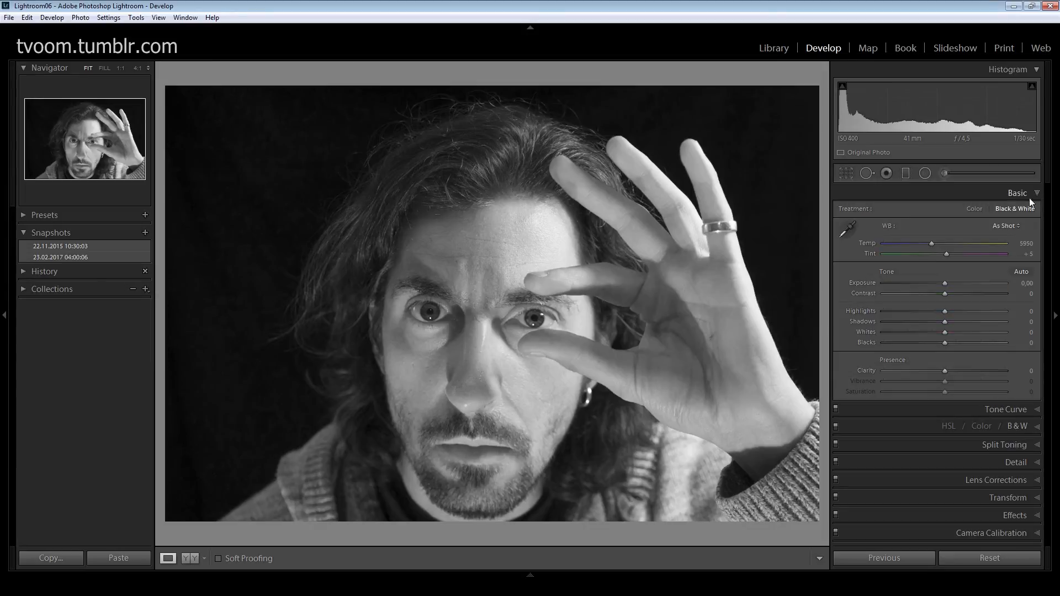
pyautogui.click(974, 208)
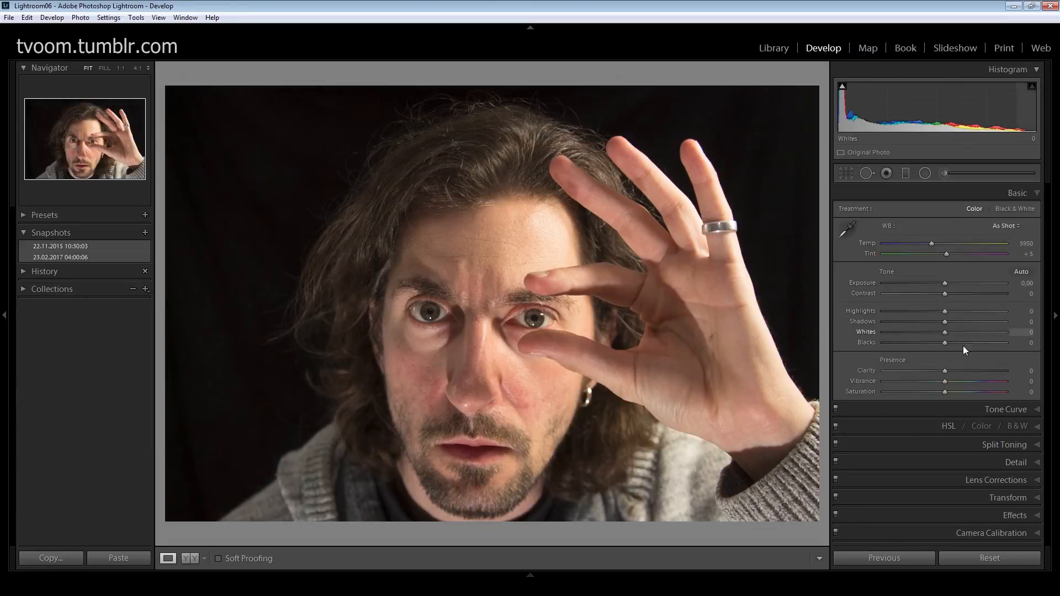
pyautogui.click(945, 424)
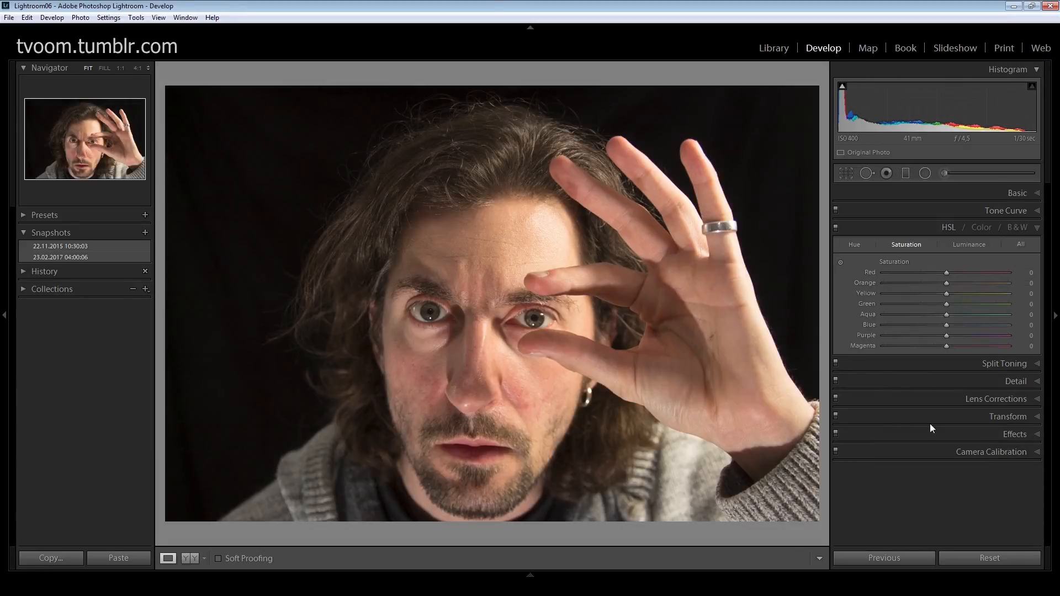
pyautogui.click(855, 244)
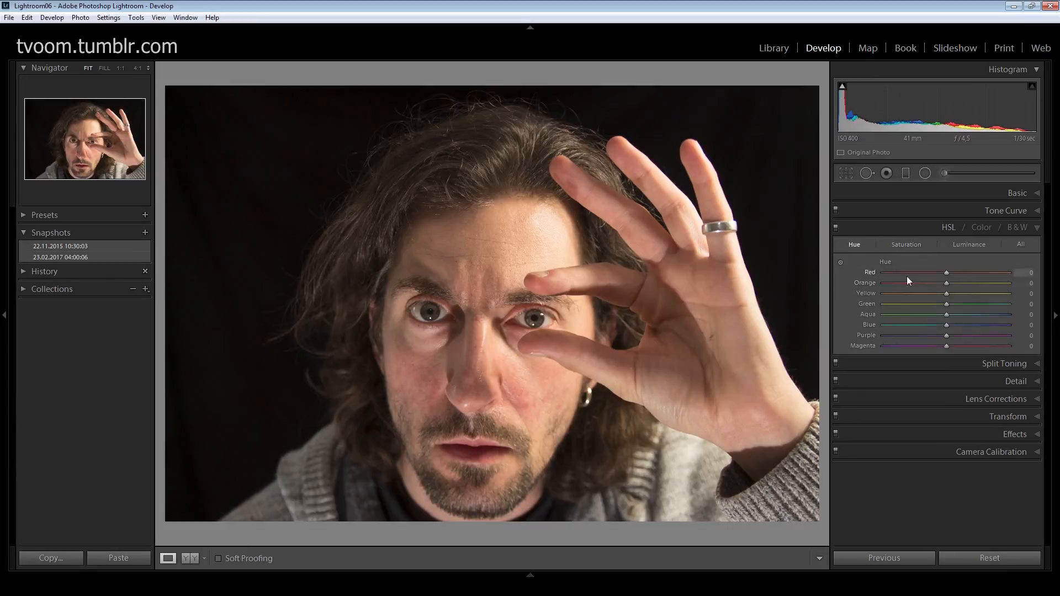
pyautogui.click(906, 244)
pyautogui.moveTo(945, 272); pyautogui.dragTo(841, 271)
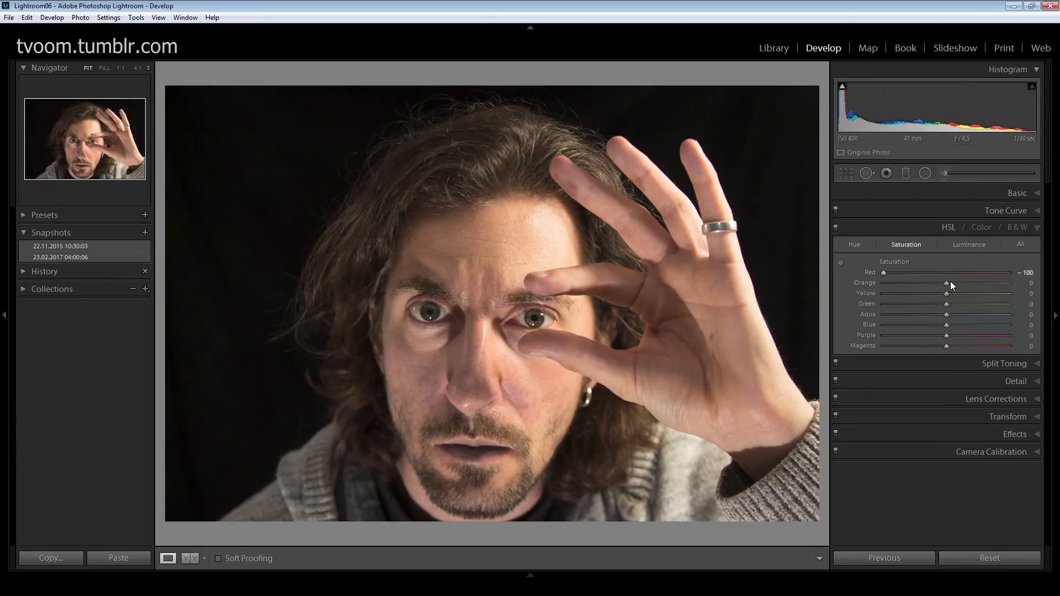
pyautogui.moveTo(949, 283); pyautogui.dragTo(837, 290)
pyautogui.moveTo(927, 294); pyautogui.dragTo(844, 294)
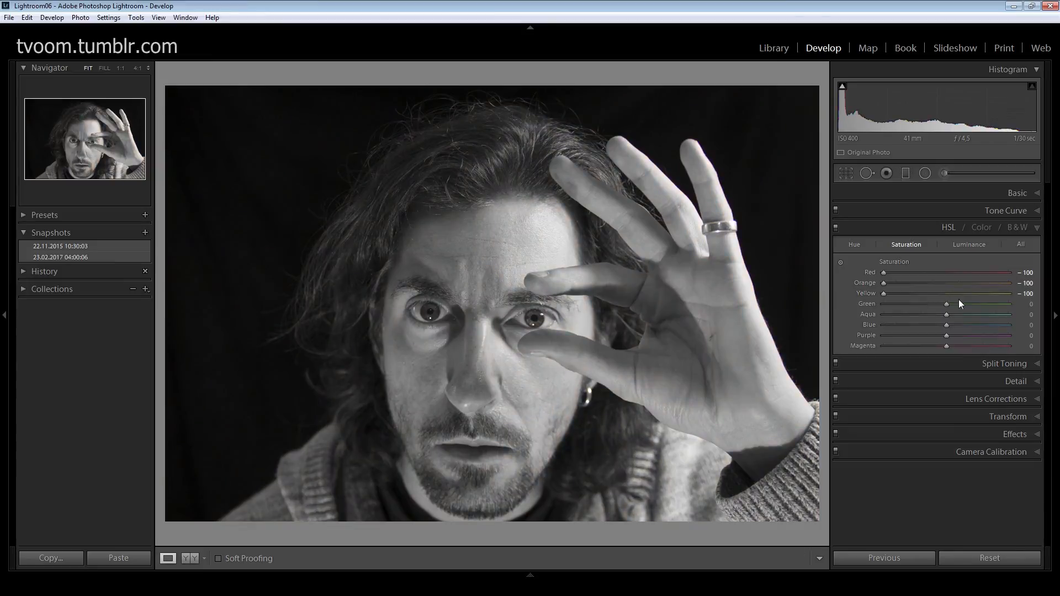
pyautogui.moveTo(944, 303); pyautogui.dragTo(846, 304)
pyautogui.moveTo(945, 314); pyautogui.dragTo(855, 317)
pyautogui.moveTo(944, 325); pyautogui.dragTo(882, 329)
pyautogui.moveTo(946, 335); pyautogui.dragTo(889, 341)
pyautogui.moveTo(952, 347); pyautogui.dragTo(813, 347)
# - Adjust the portrait's skin color in HSL: set Orange Saturation to -16, raise Red Luminance and partly restore Red Saturation
pyautogui.moveTo(883, 283); pyautogui.dragTo(922, 285)
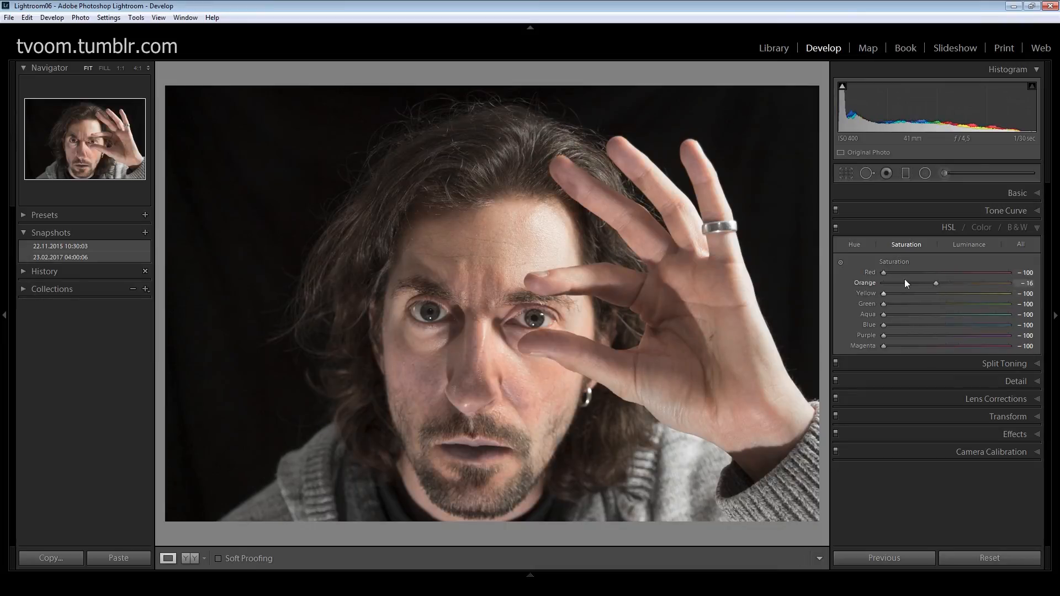
pyautogui.click(957, 247)
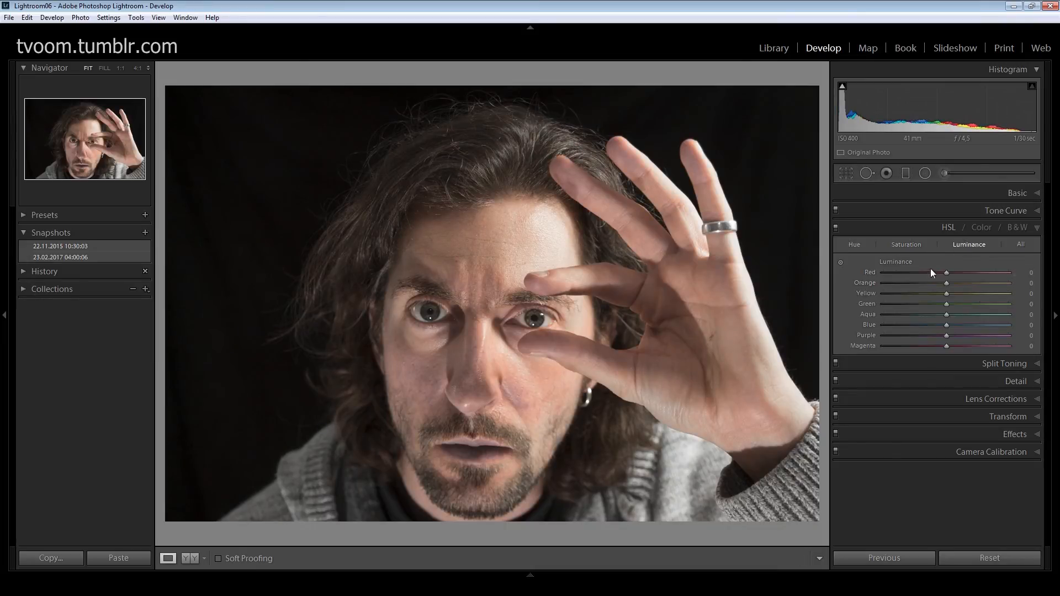
pyautogui.moveTo(945, 272); pyautogui.dragTo(1012, 272)
pyautogui.click(919, 246)
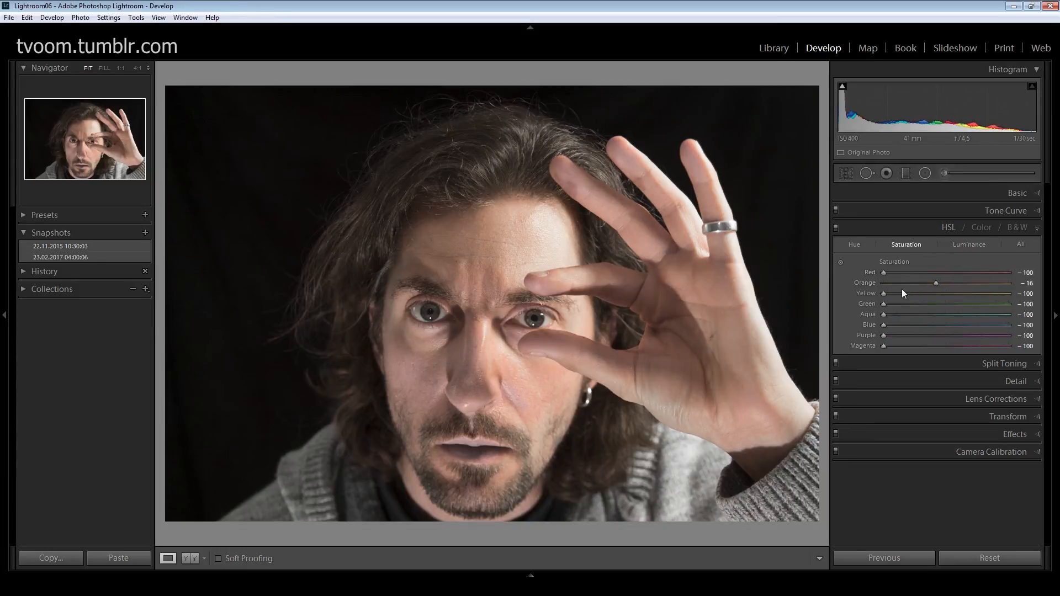
pyautogui.moveTo(884, 274); pyautogui.dragTo(924, 273)
# - Switch the portrait to Black & White and set its Black & White Mix to +84 for Orange and -20 for Yellow
pyautogui.click(1032, 193)
pyautogui.click(1012, 208)
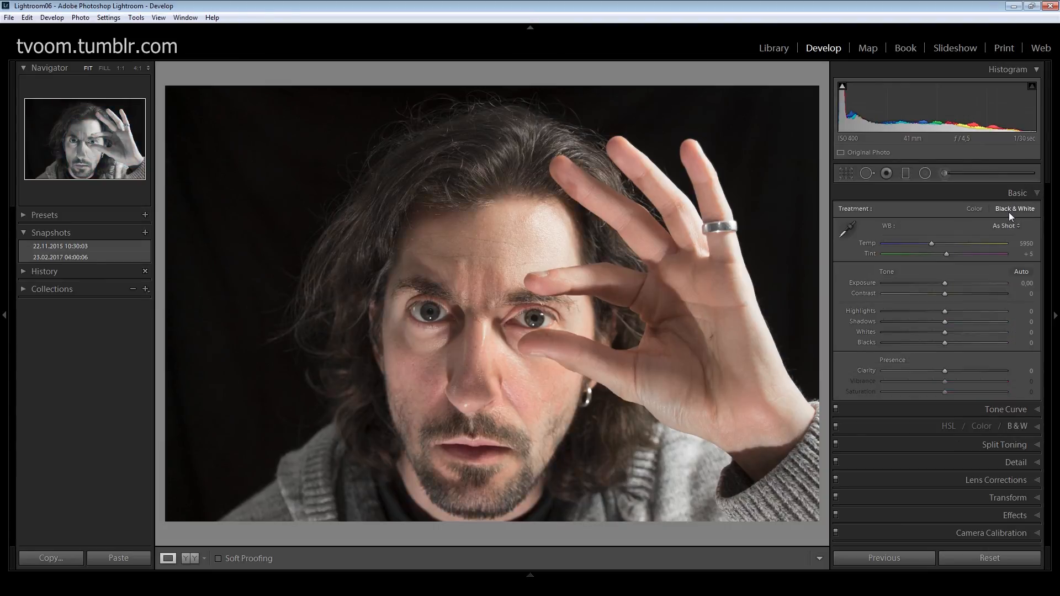
pyautogui.click(1038, 427)
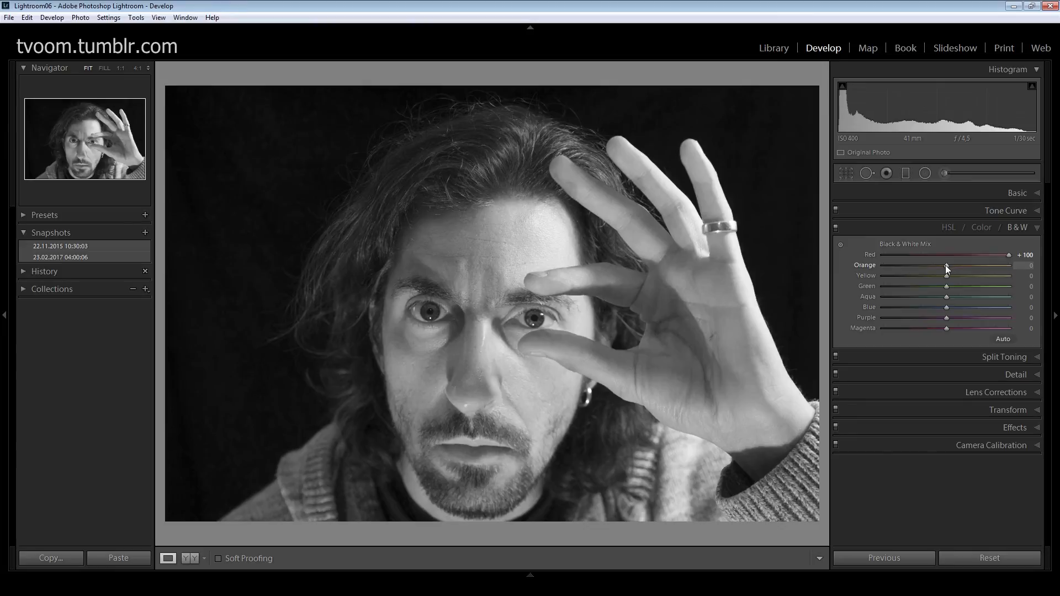
pyautogui.moveTo(946, 265); pyautogui.dragTo(998, 270)
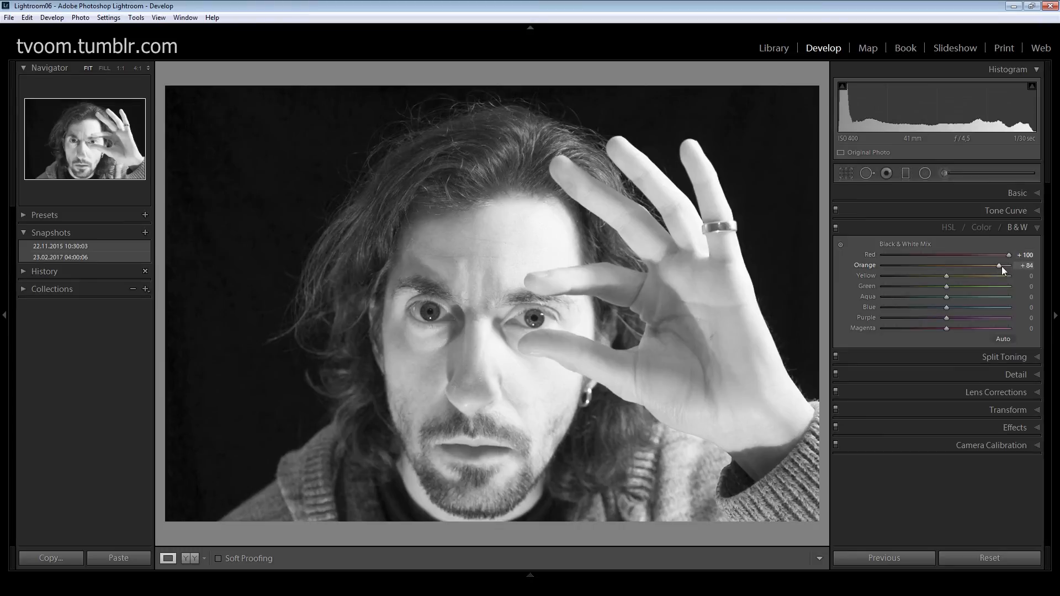
pyautogui.moveTo(946, 275)
pyautogui.mouseDown()
pyautogui.moveTo(882, 282)
pyautogui.moveTo(935, 280)
pyautogui.mouseUp()
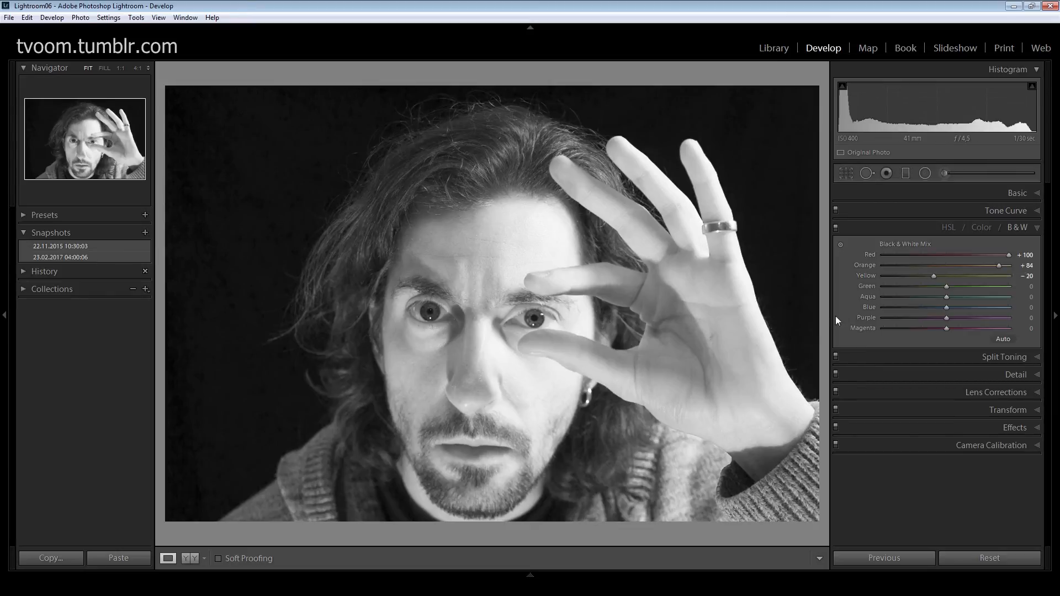